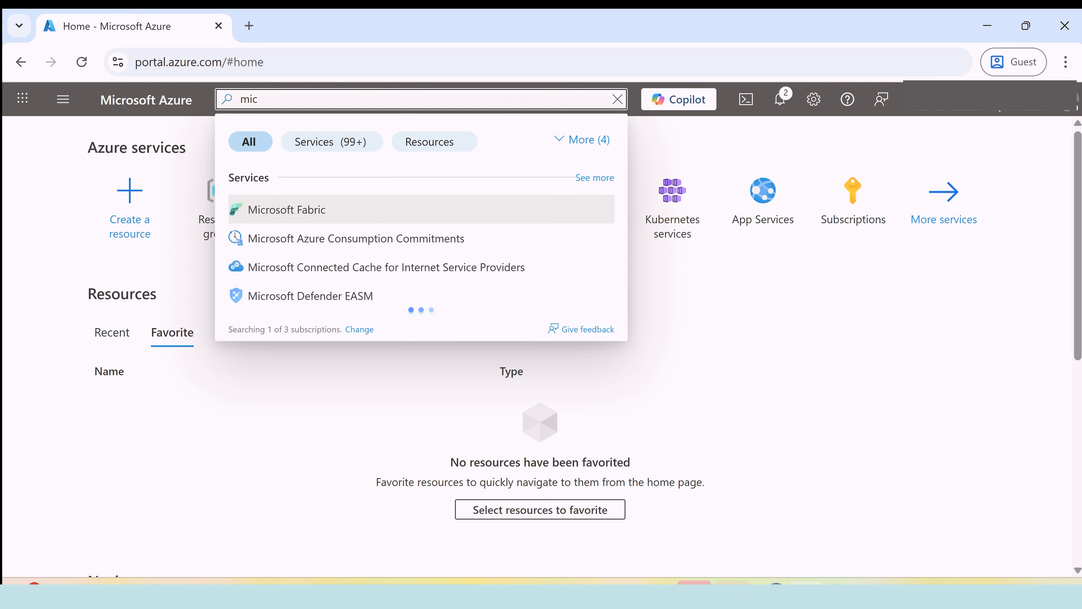
Search the portal for "foun" and open the Microsoft Foundry service
key("BackSpace")
key("BackSpace")
key("BackSpace")
key("BackSpace")
type("foun")
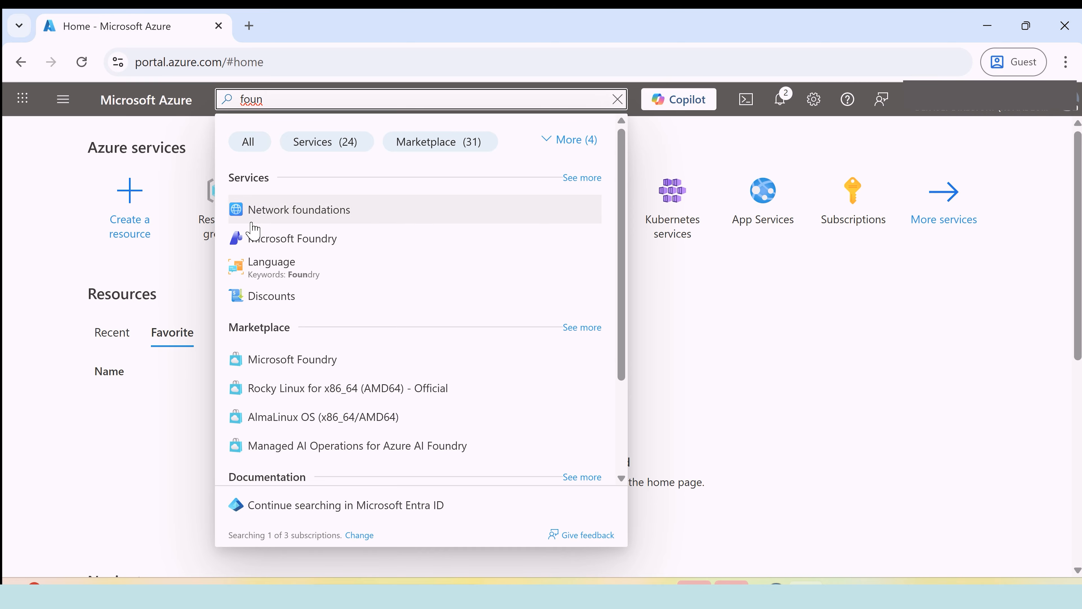
left_click(317, 247)
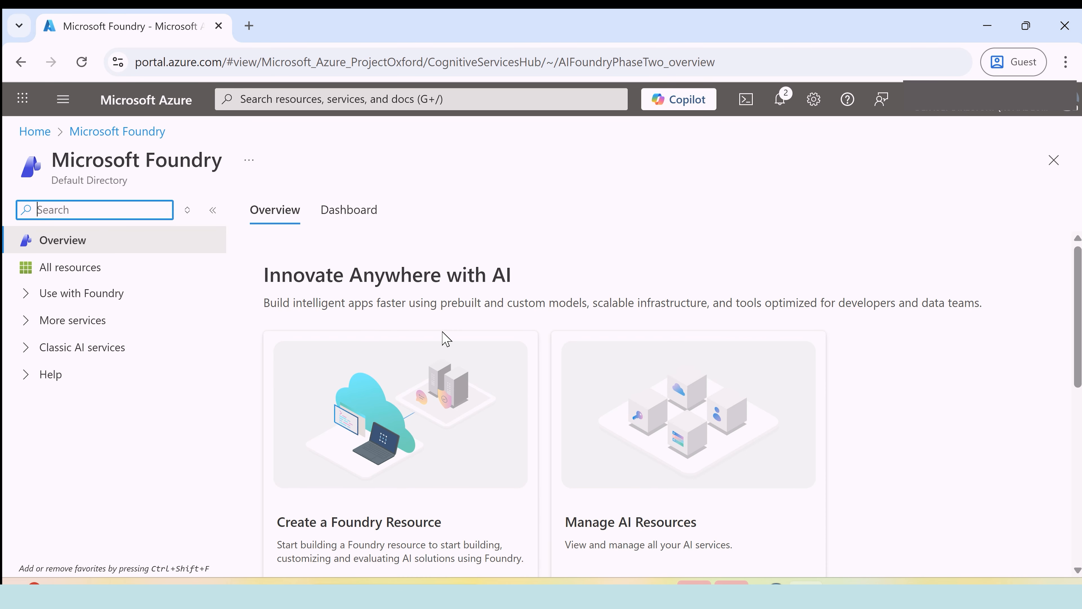
Start creating a Foundry resource from the Microsoft Foundry overview and look over the Basics form
scroll(446, 341, "down", 2)
left_click_drag(278, 437, 442, 438)
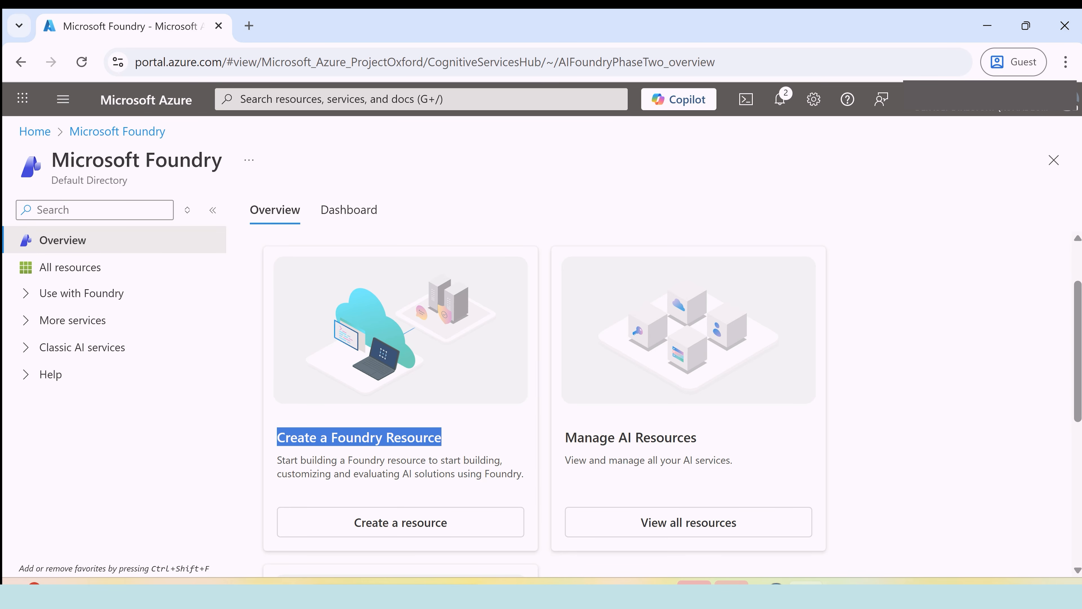
left_click(393, 527)
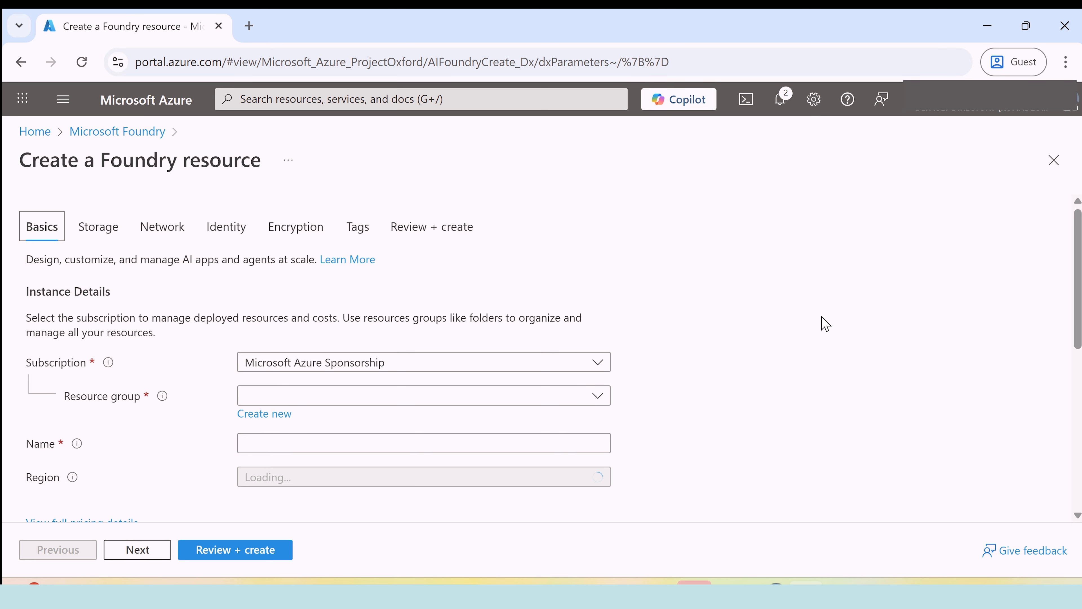
scroll(822, 324, "down", 2)
scroll(804, 330, "up", 2)
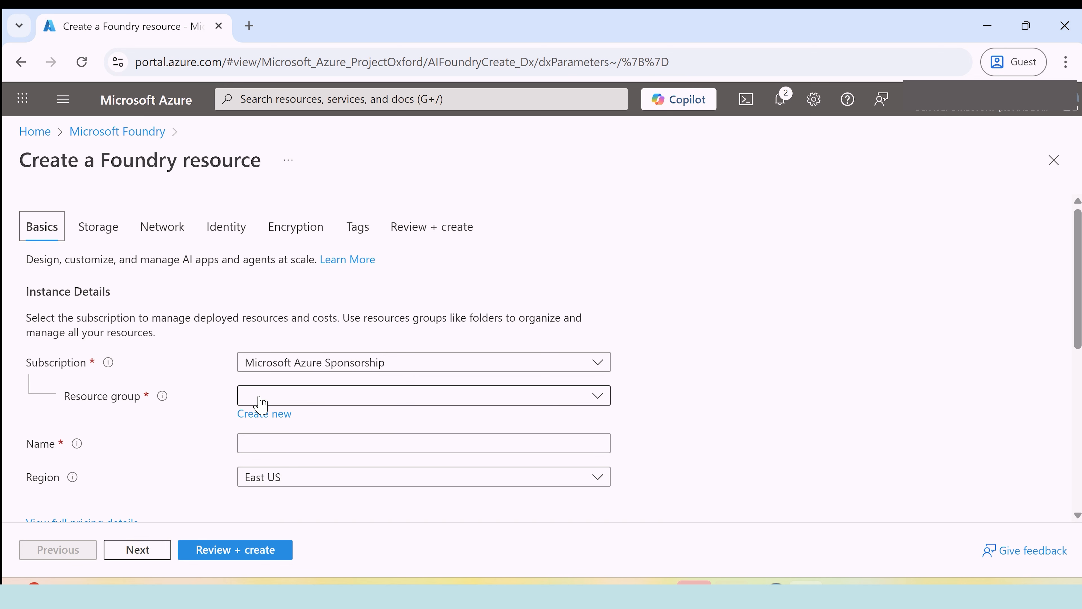
Create a new resource group named AI-test-rg for the Foundry resource
left_click(259, 414)
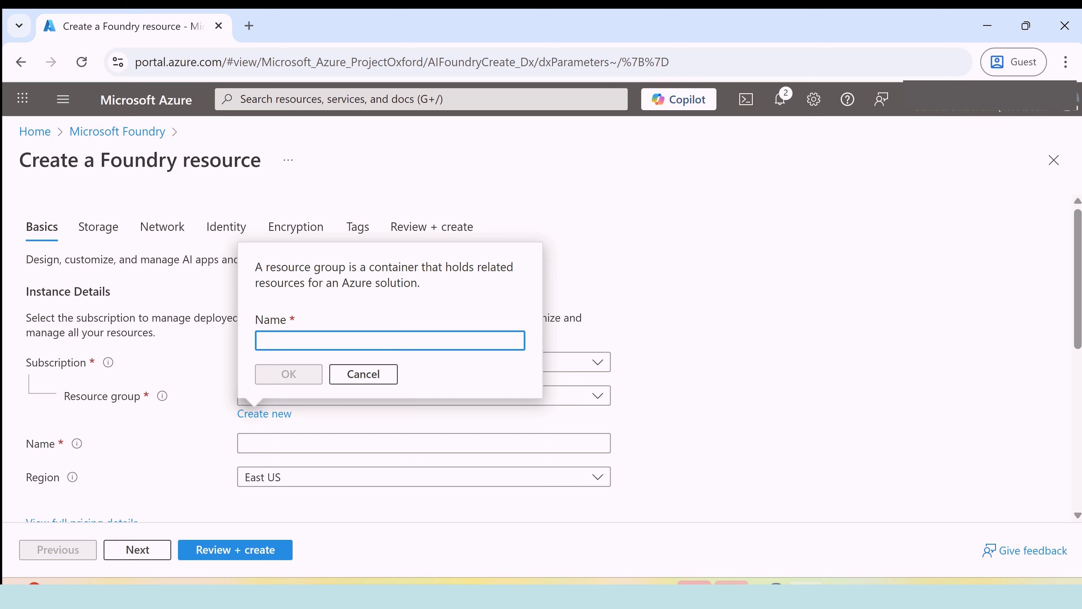
type("AI-test-rg")
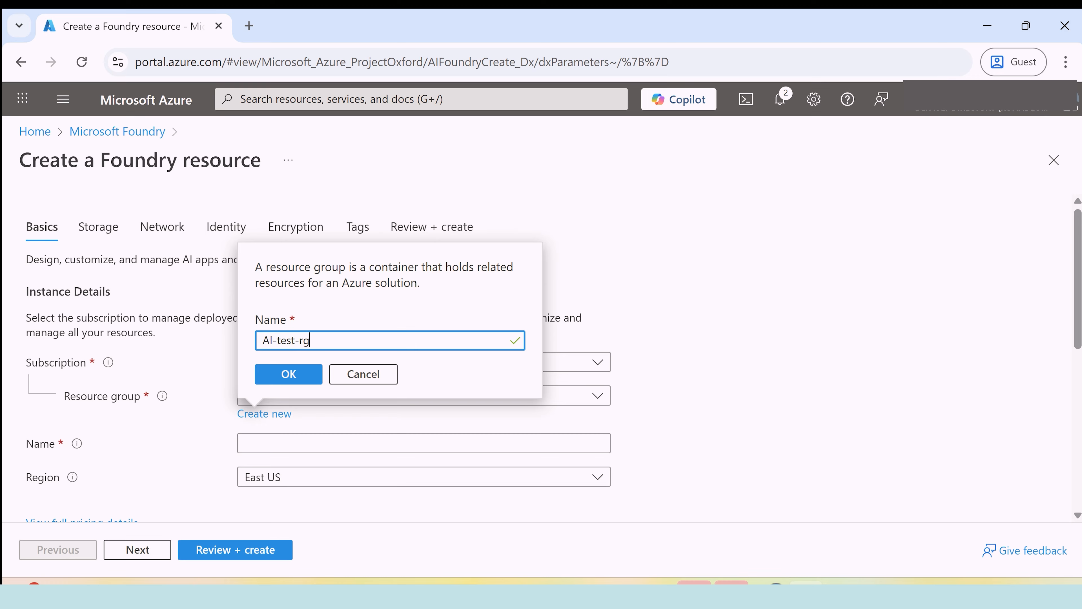
left_click(289, 374)
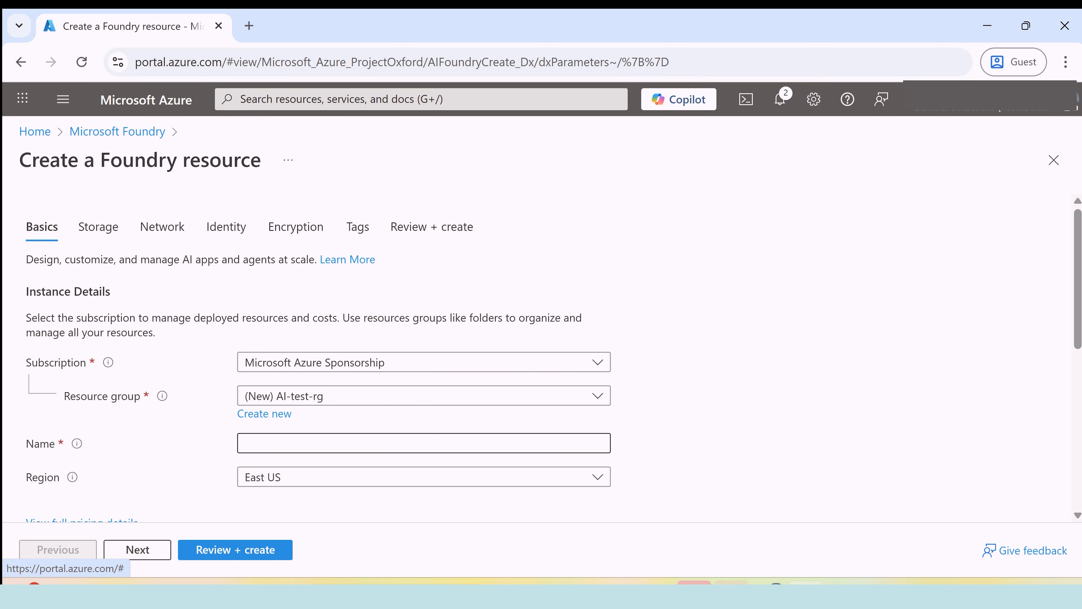
Name the Foundry resource kofitest123AI
left_click(285, 443)
type("kofitest123A")
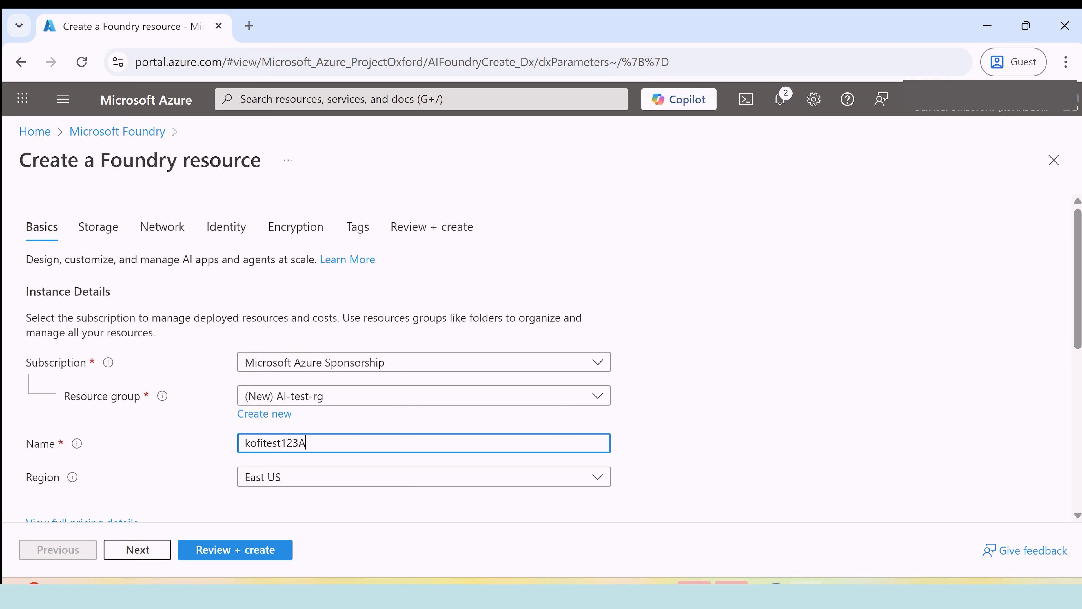
type("I")
left_click(783, 427)
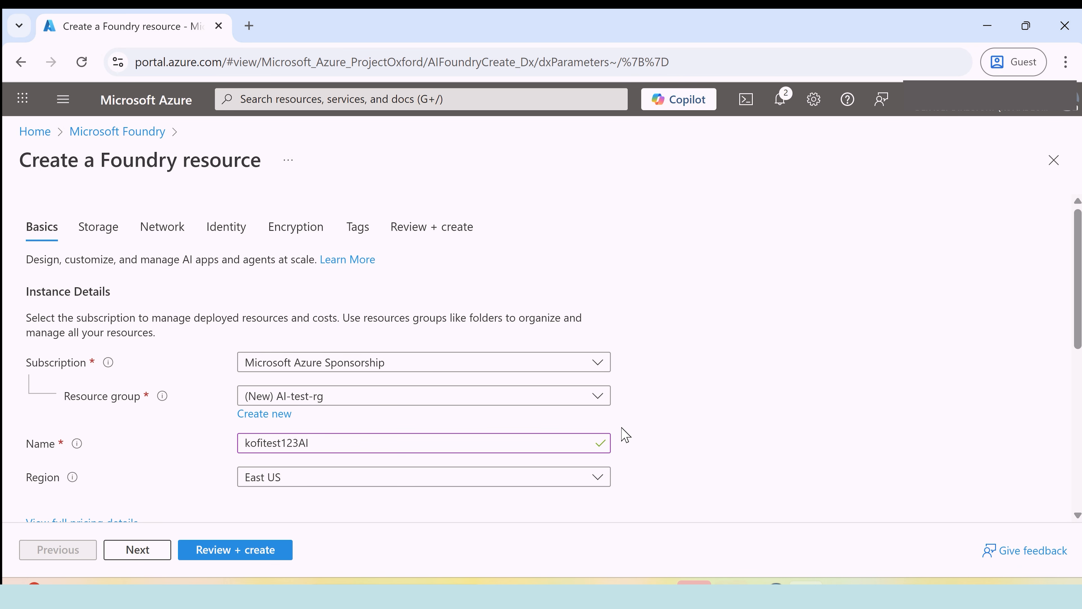
Read the help for the resource name and region, and examine the default project and content review policy sections
mouse_move(78, 447)
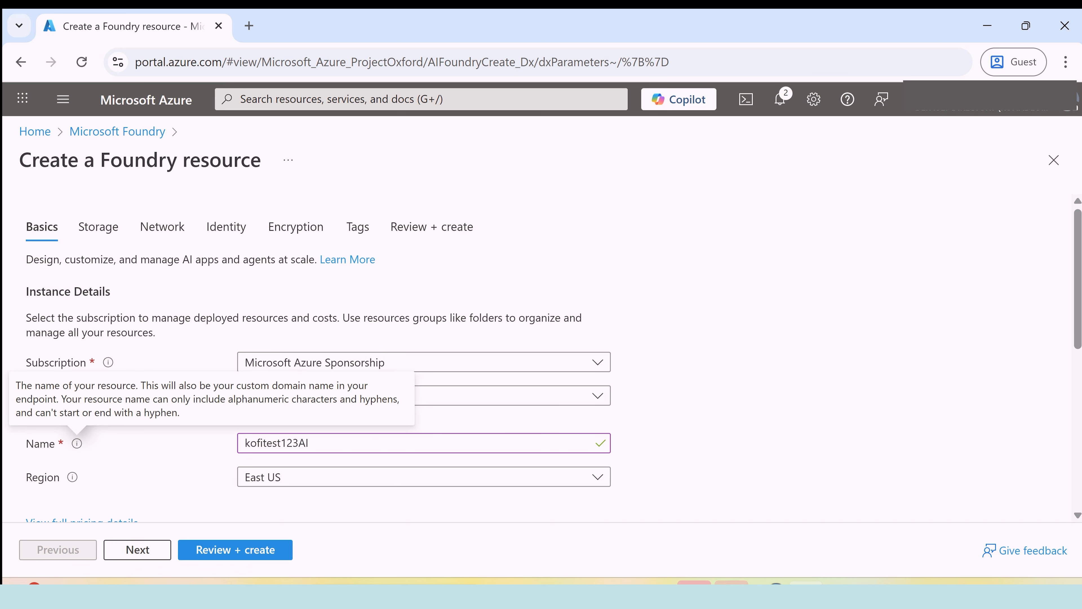
left_click_drag(237, 386, 298, 385)
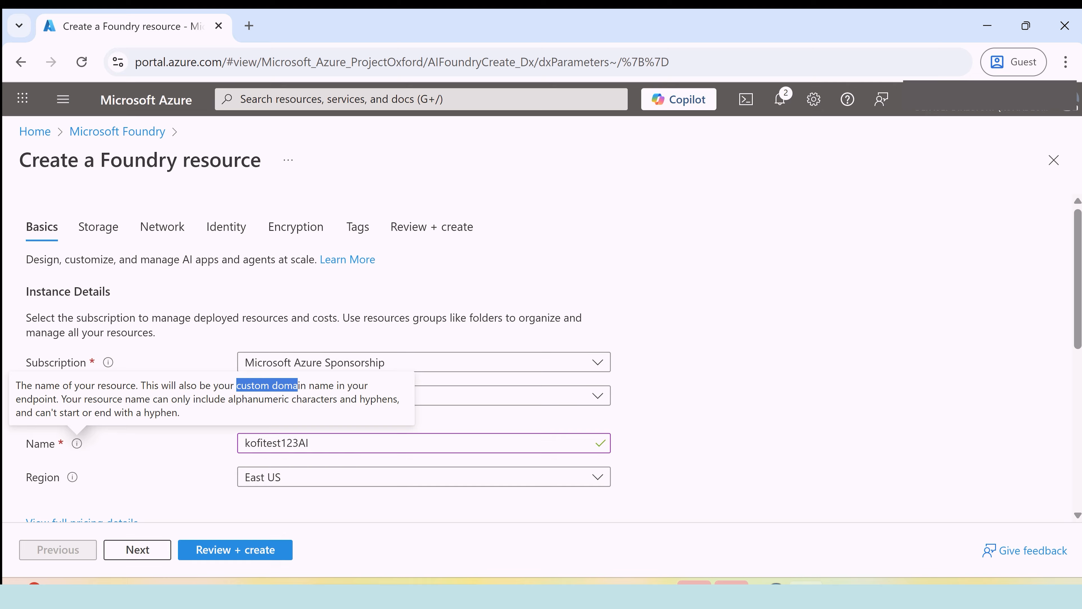
left_click(804, 437)
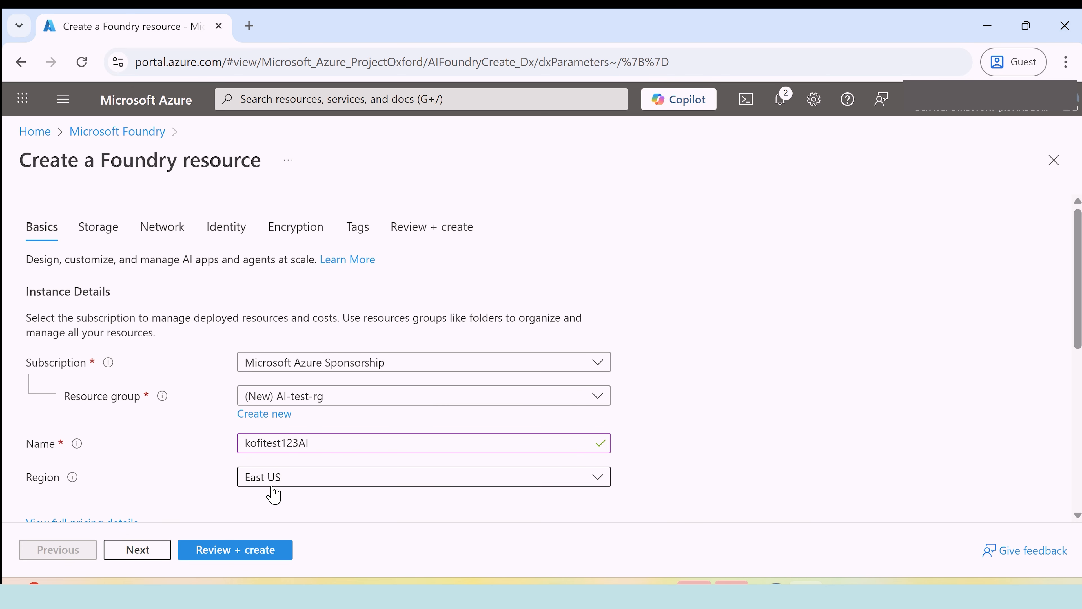
mouse_move(71, 484)
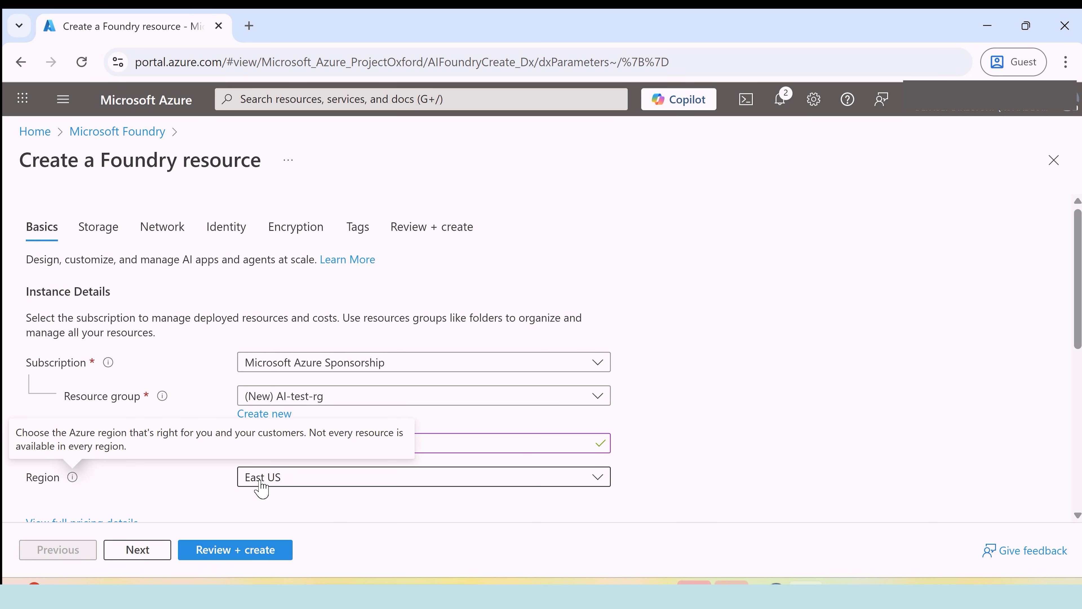
scroll(169, 469, "down", 2)
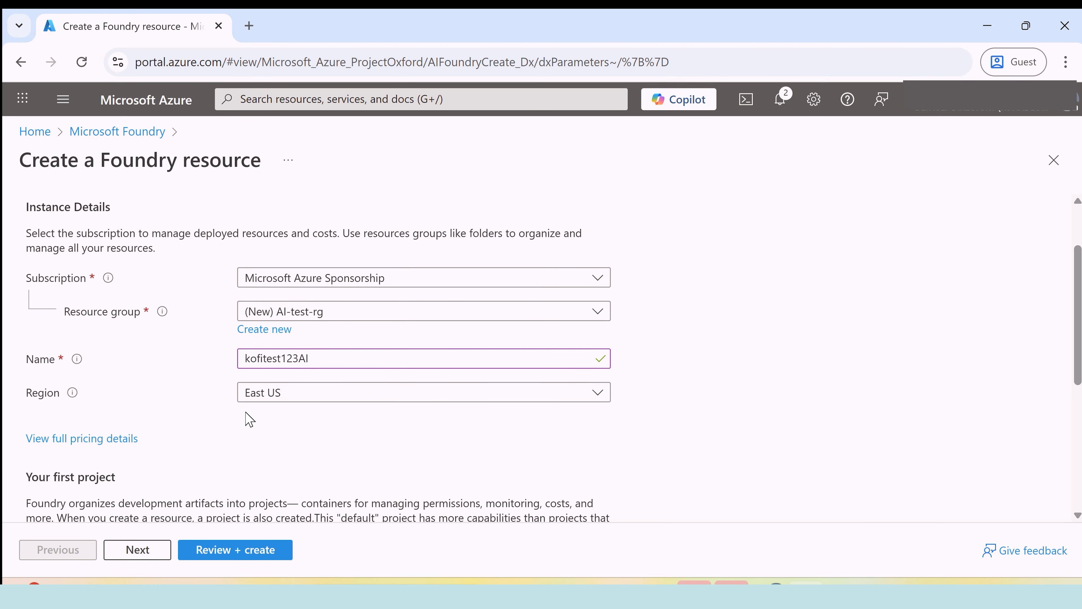
scroll(178, 427, "down", 4)
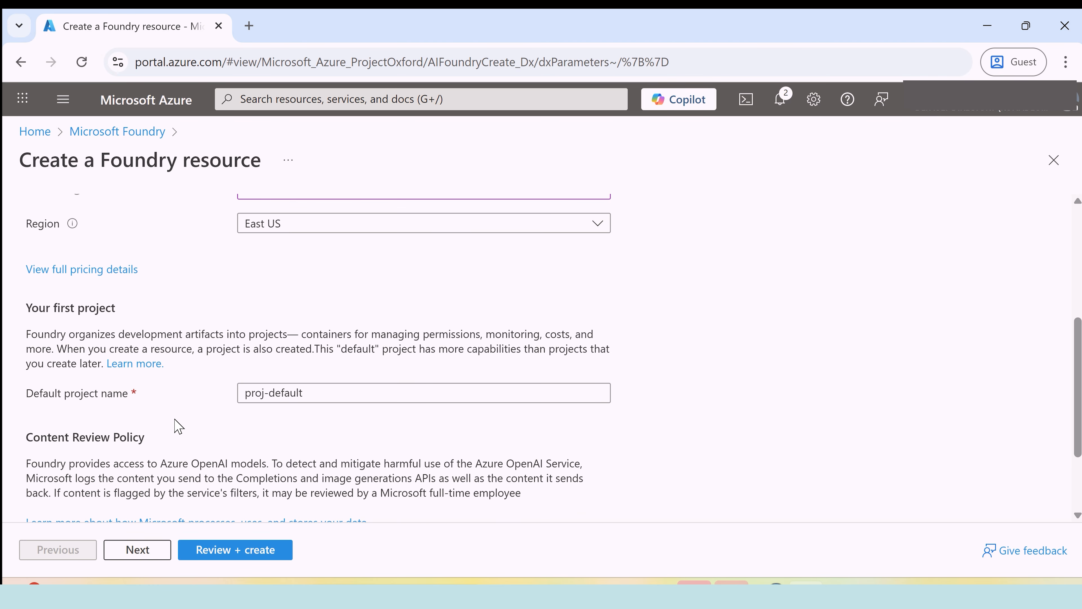
scroll(178, 426, "down", 2)
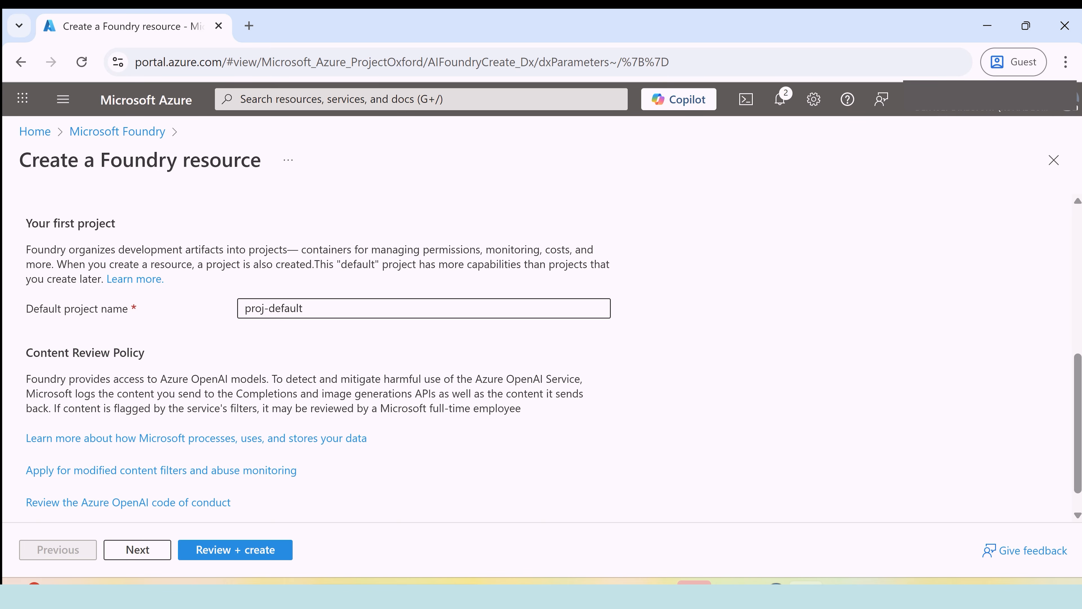
scroll(200, 360, "down", 1)
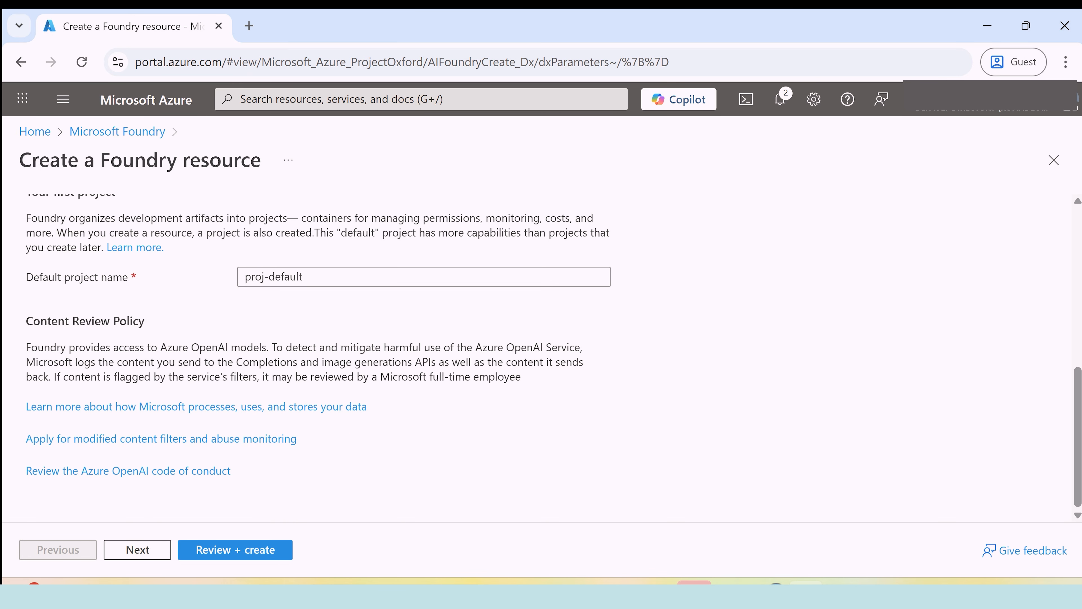
Review the Foundry resource's configuration summary and create the resource
left_click(217, 550)
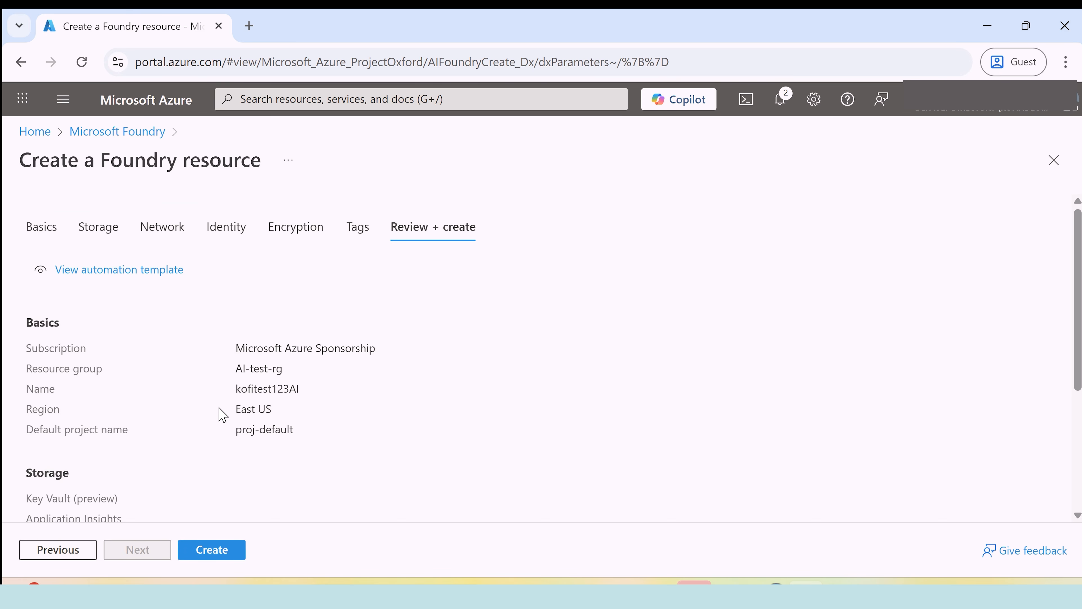
scroll(341, 433, "down", 2)
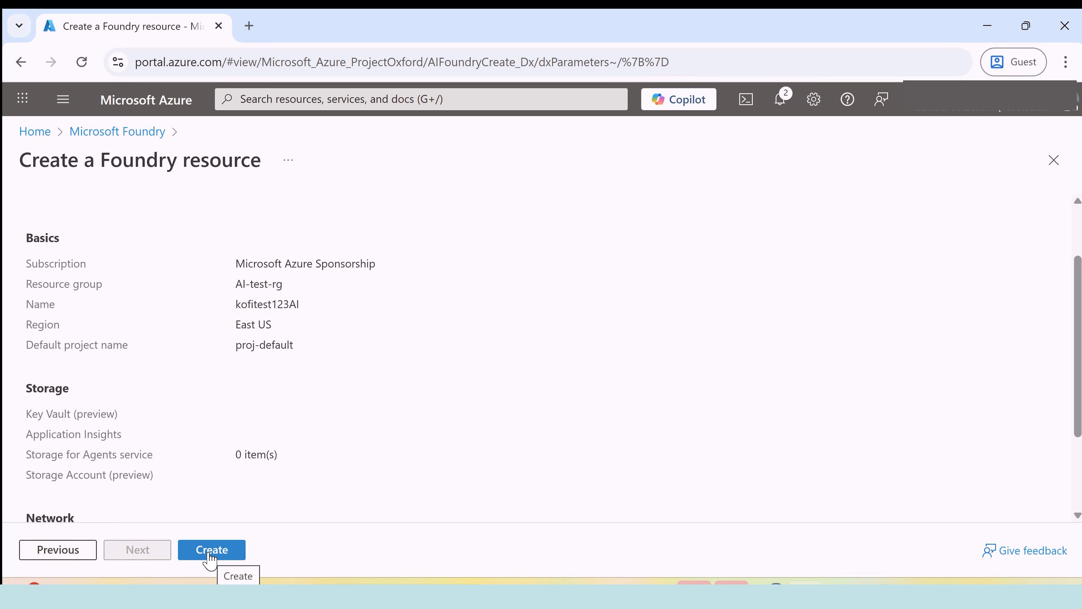
left_click(210, 553)
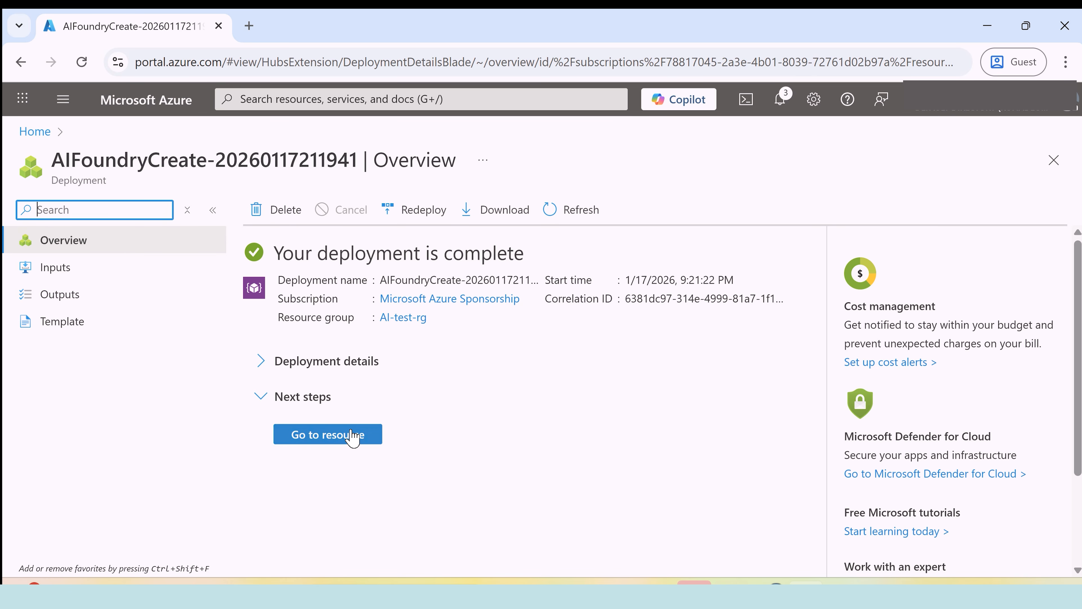
Open the deployed resource, check its provisioning status, and launch the Foundry portal from its overview
left_click(331, 436)
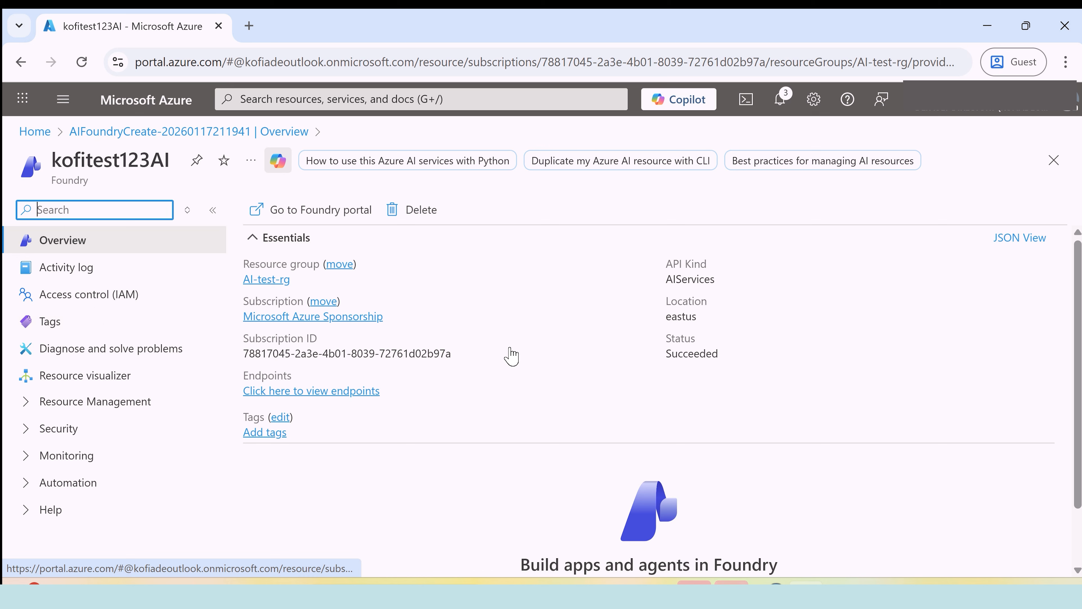
left_click_drag(673, 354, 706, 354)
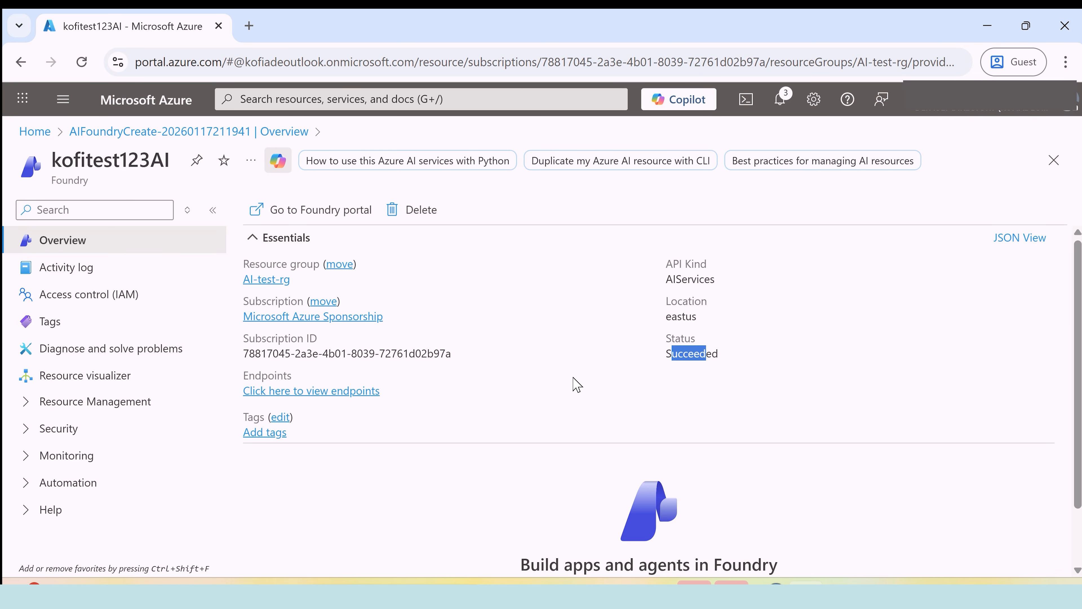
scroll(577, 385, "down", 2)
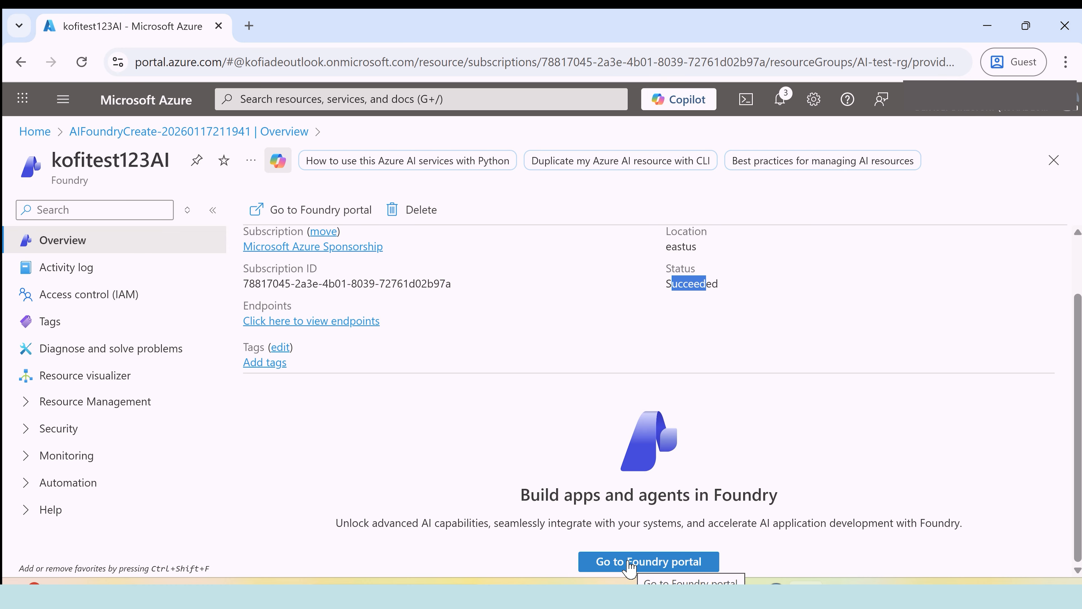
left_click(629, 563)
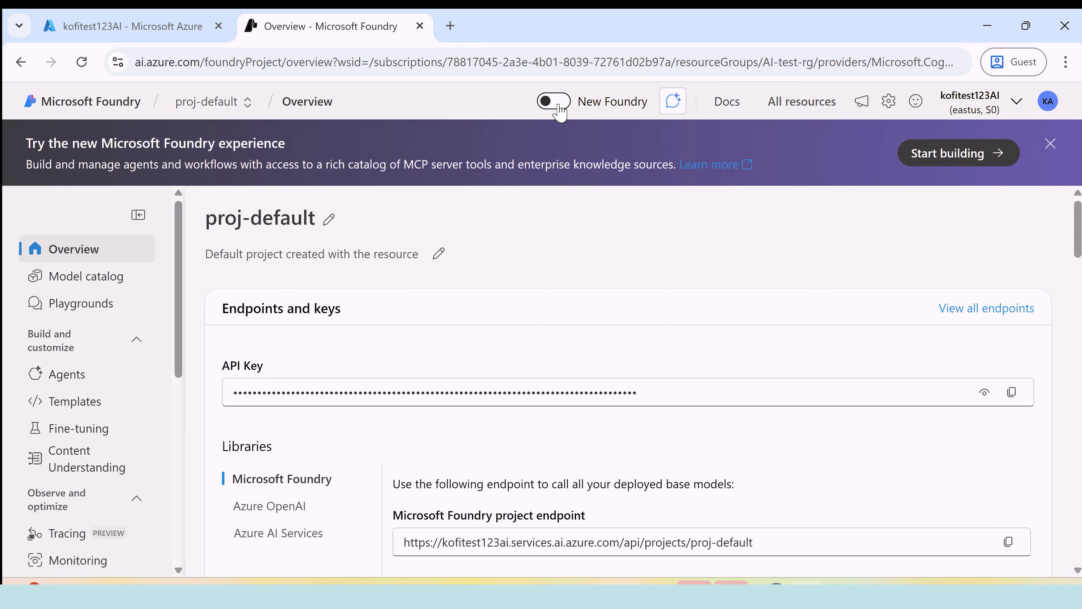
Switch to the new Foundry experience using proj-default as the compatible project
left_click(943, 158)
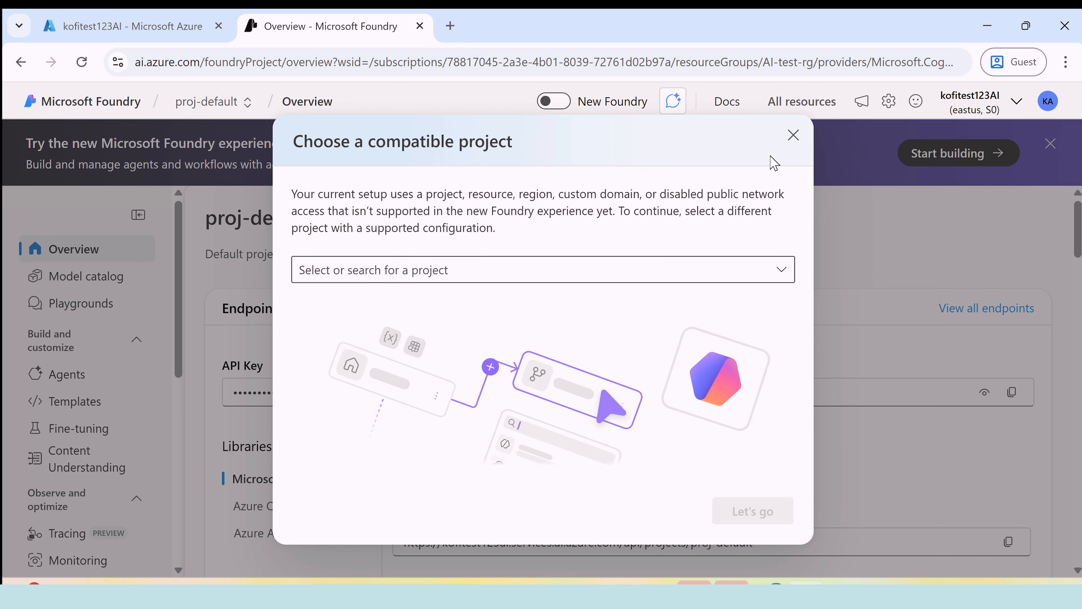
left_click(782, 268)
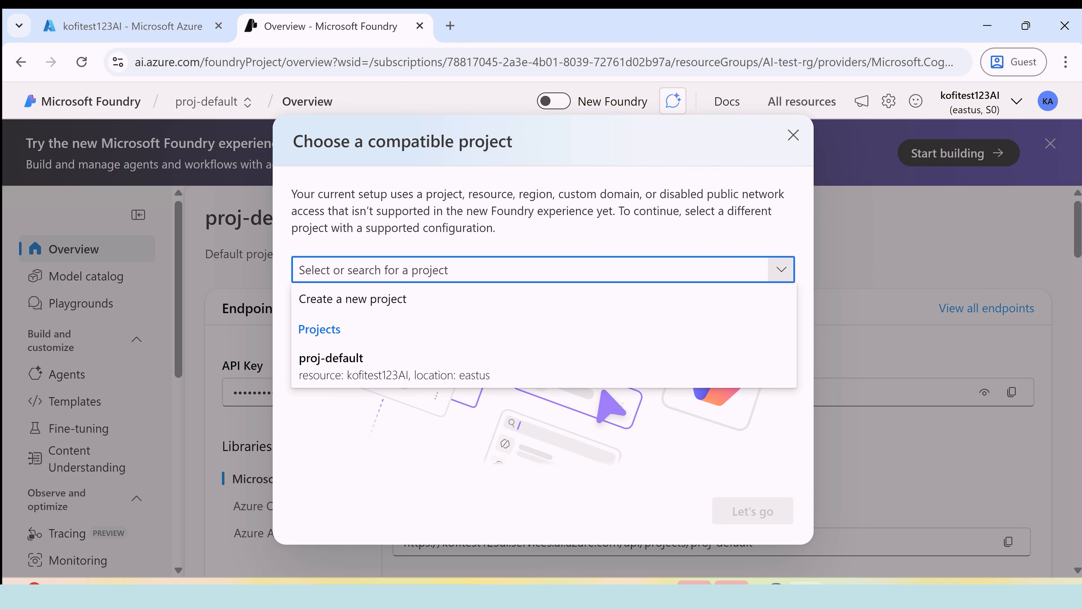
left_click(363, 374)
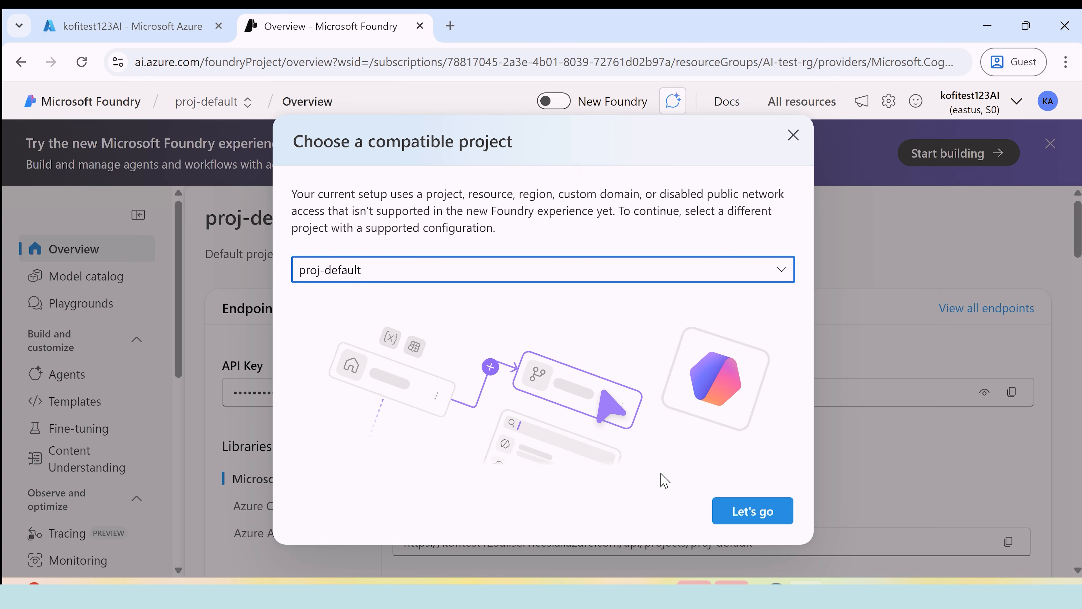
left_click(753, 511)
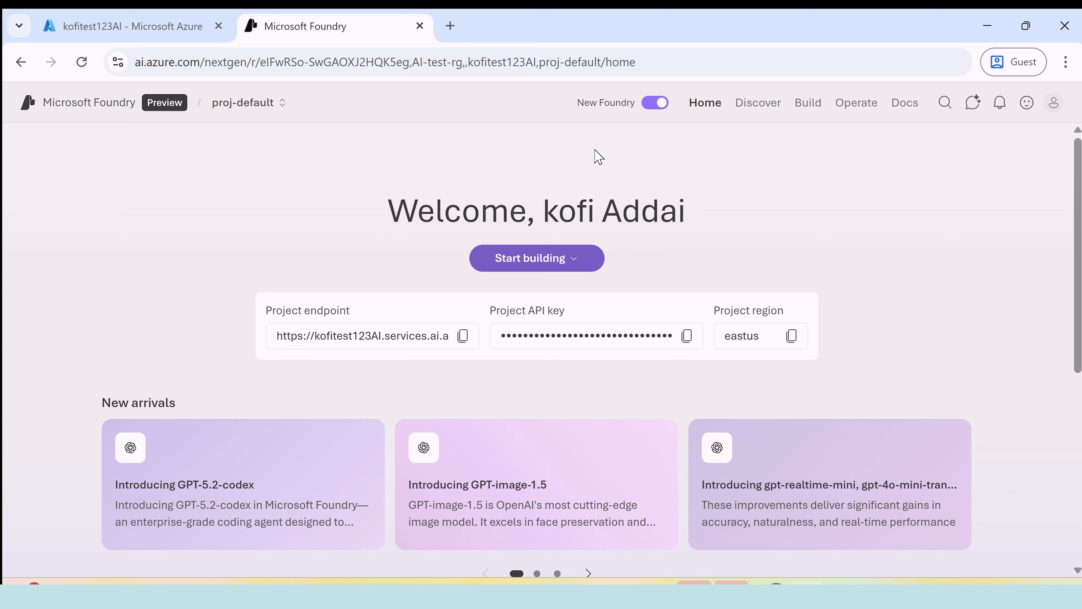
Look at the options for starting to build, and examine the featured models, providers and model collections on the Discover overview
left_click(579, 264)
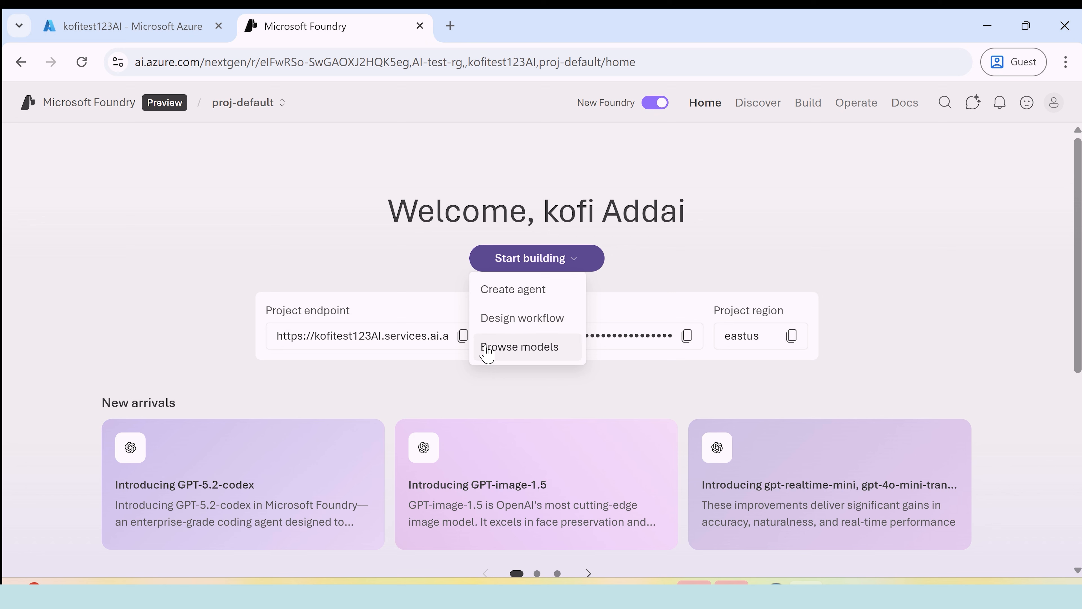
left_click(765, 190)
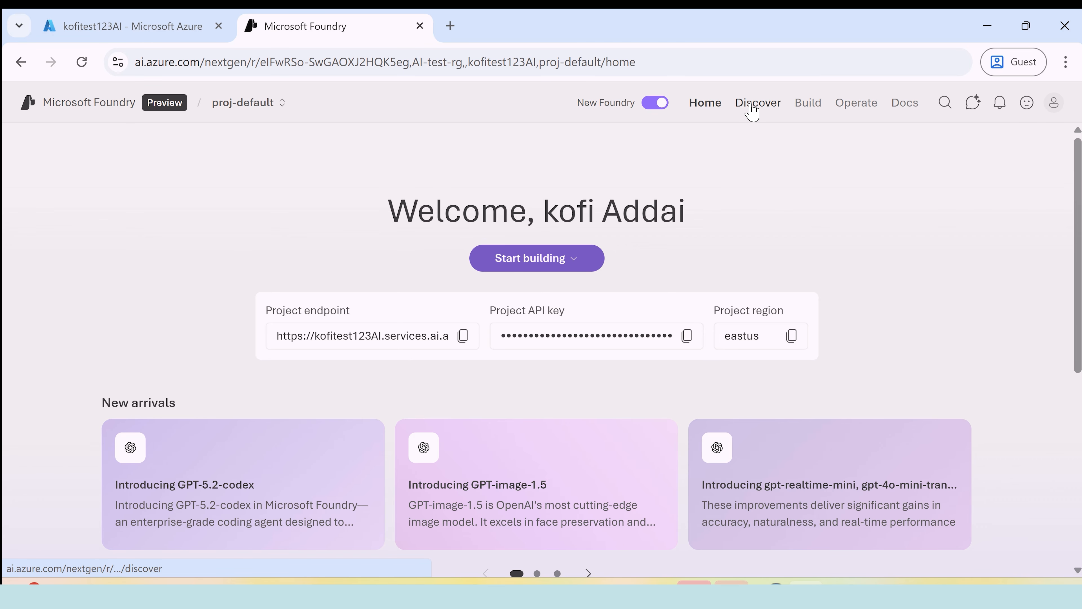
left_click(750, 116)
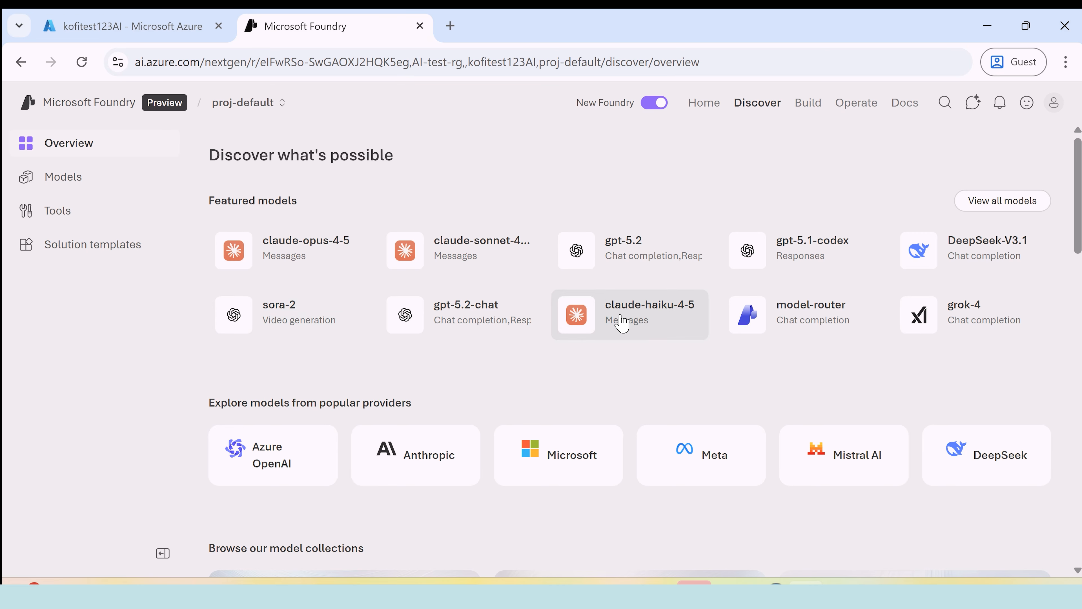
scroll(618, 323, "down", 2)
scroll(350, 299, "up", 2)
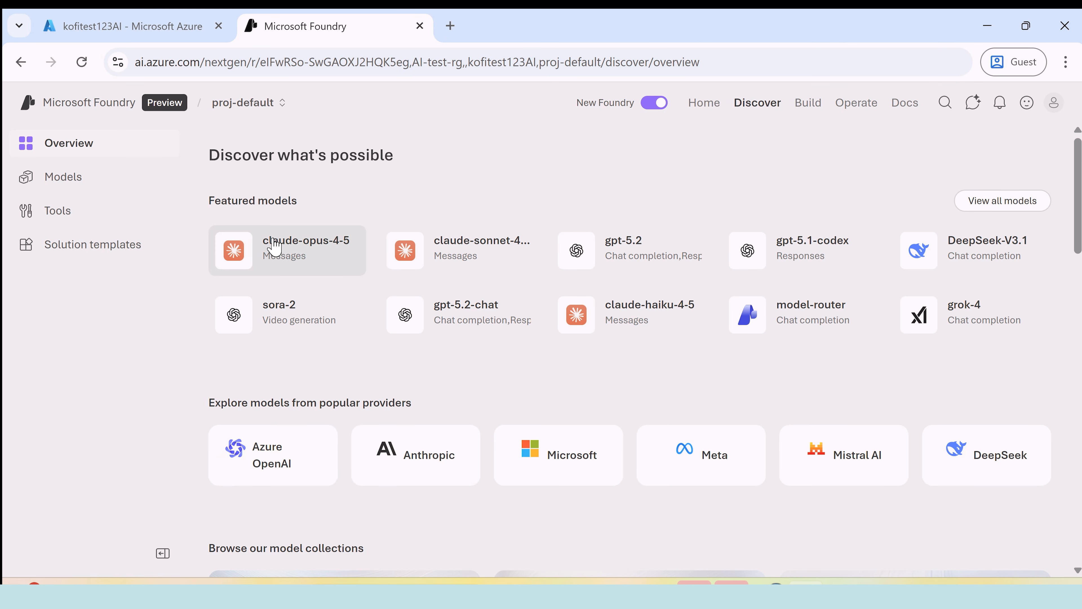
scroll(336, 201, "down", 2)
scroll(333, 183, "up", 2)
scroll(303, 255, "down", 2)
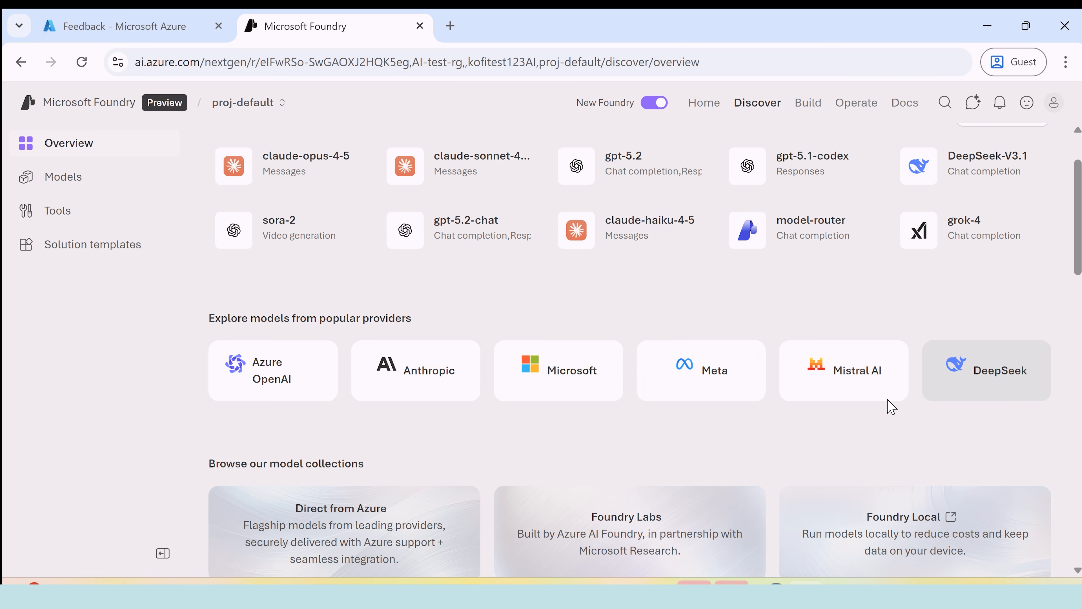
scroll(567, 403, "down", 2)
scroll(560, 398, "down", 2)
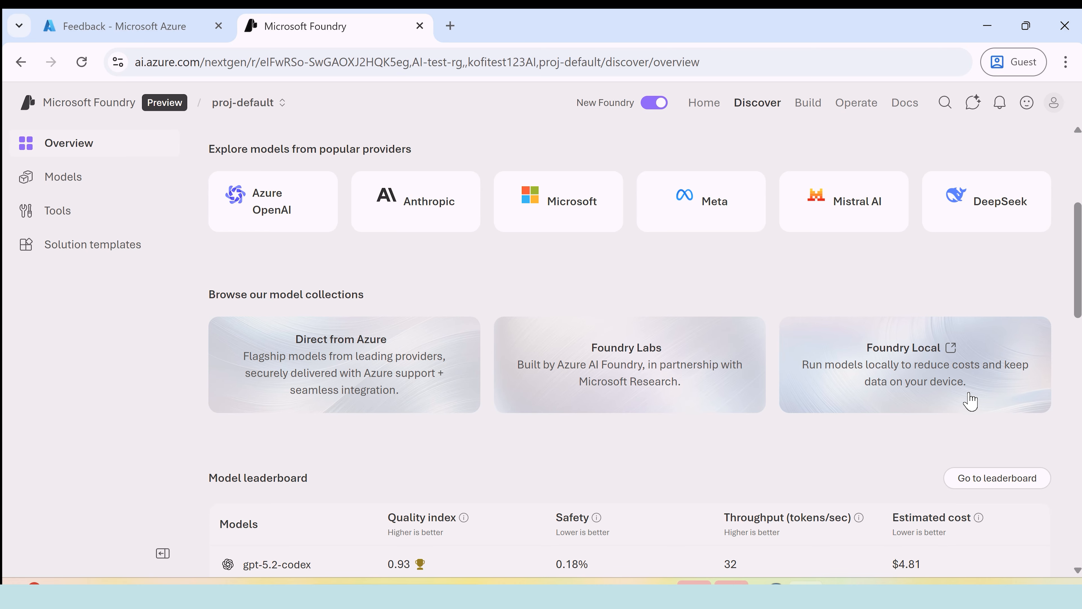
Examine the model leaderboard, featured tools, solution templates and Azure AI Foundry models on the Discover overview
scroll(592, 392, "down", 3)
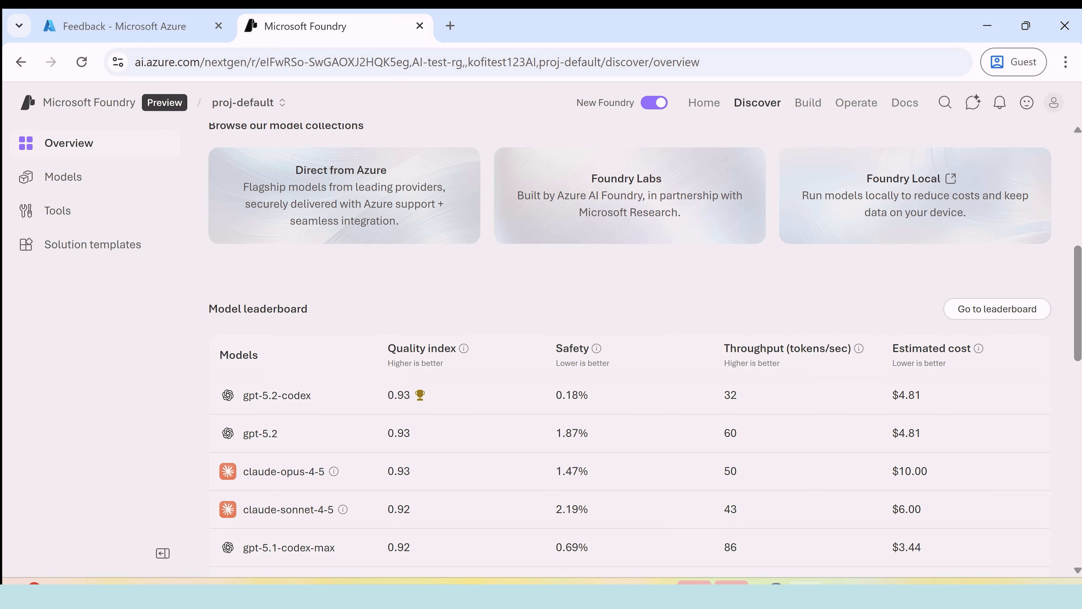
scroll(294, 333, "down", 3)
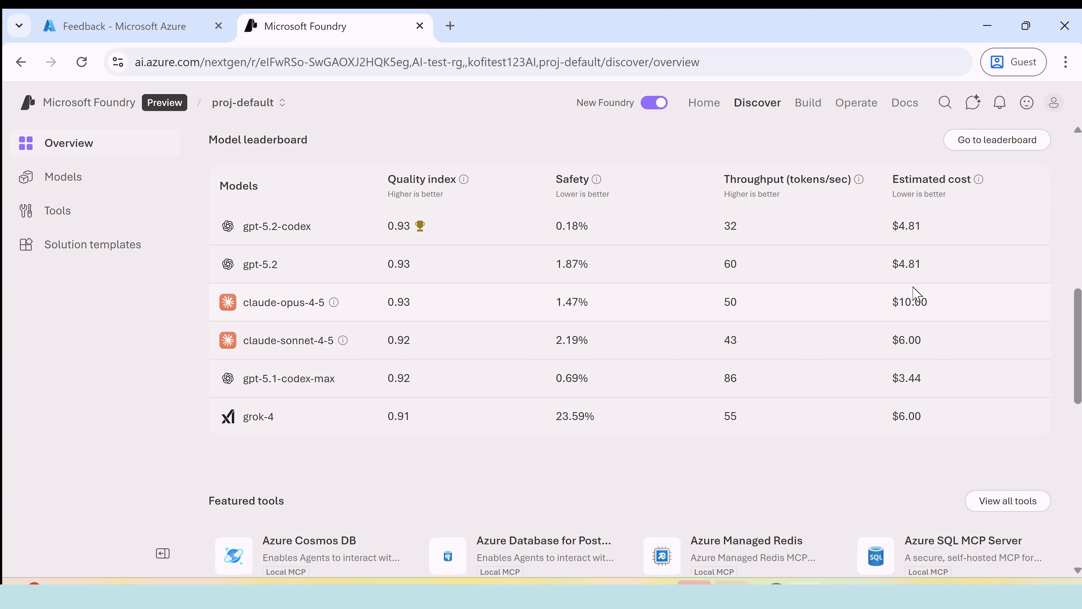
scroll(903, 301, "down", 5)
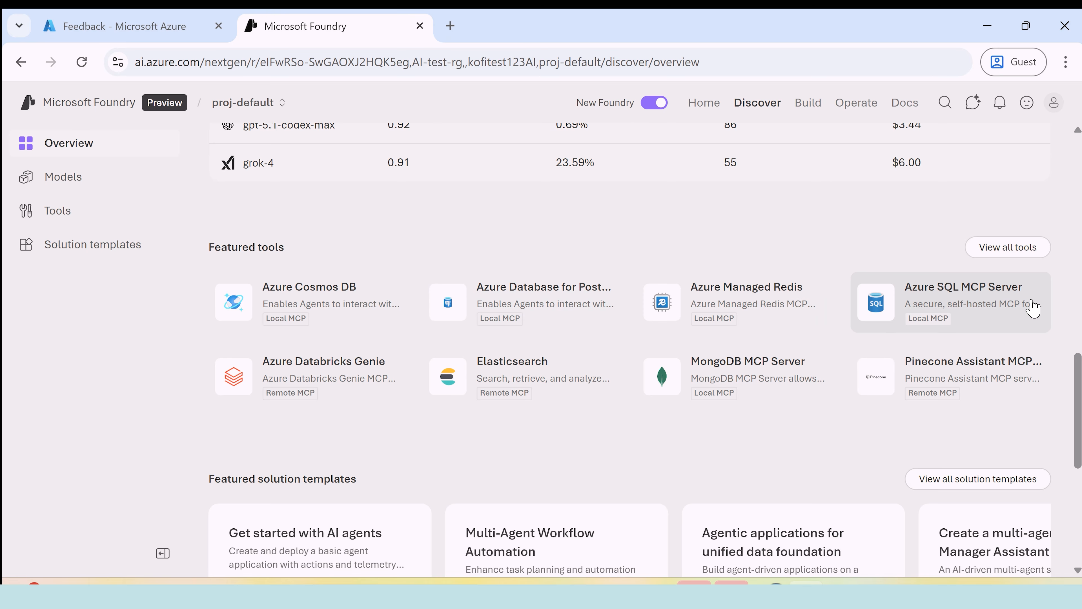
scroll(821, 387, "down", 6)
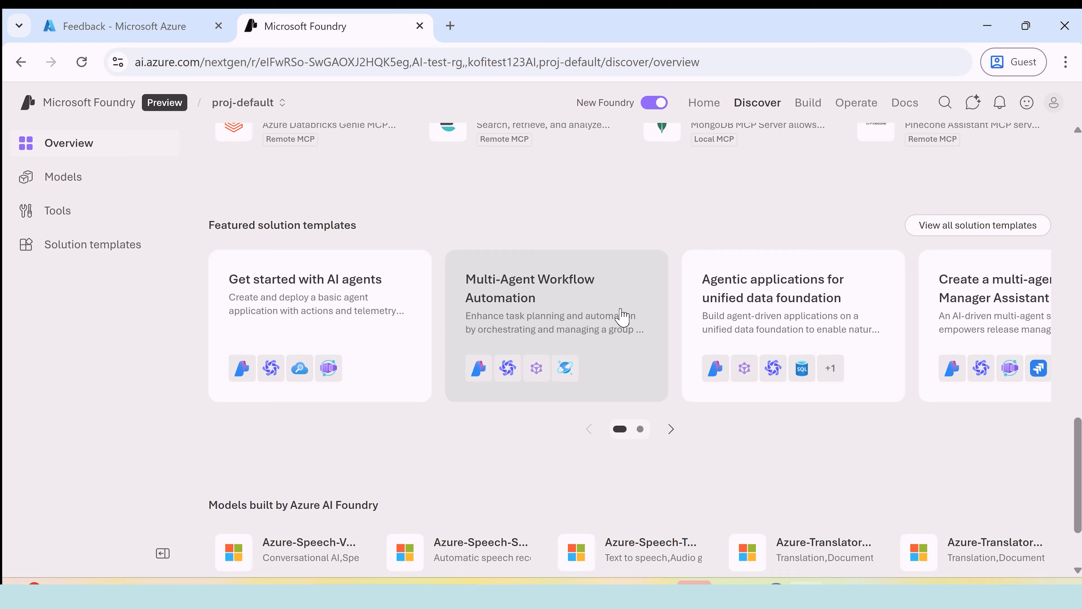
scroll(622, 315, "down", 3)
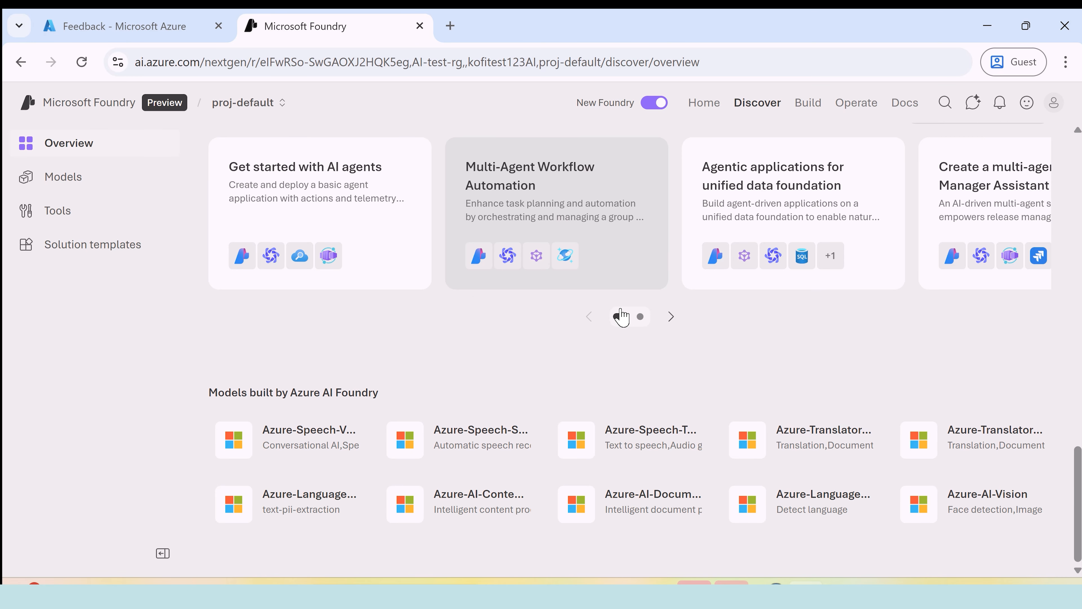
scroll(622, 316, "up", 15)
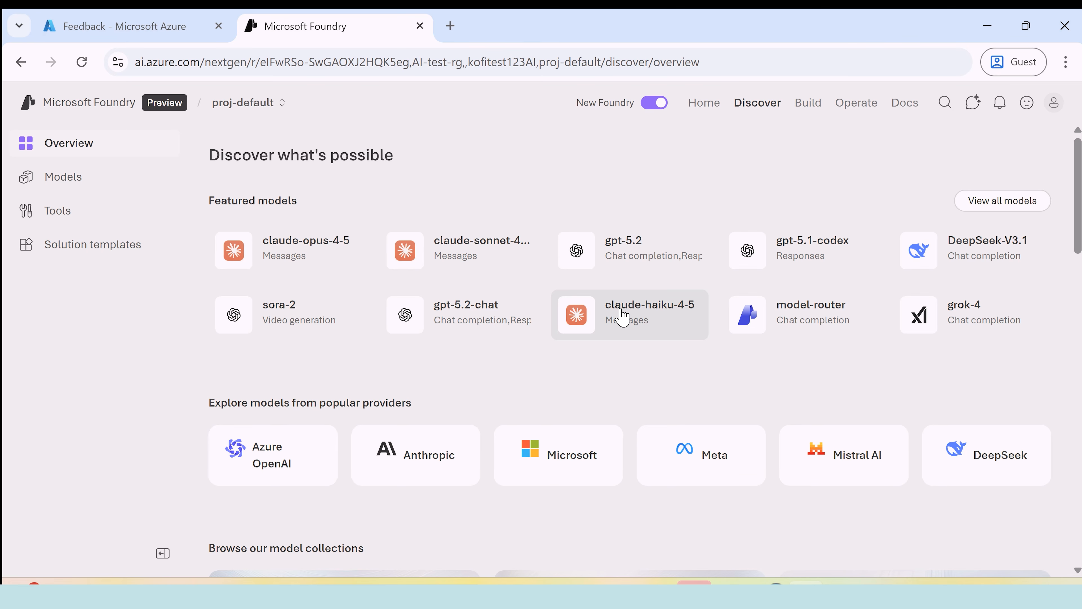
Create a new agent named coffee-agent in the project's Build area
left_click(811, 110)
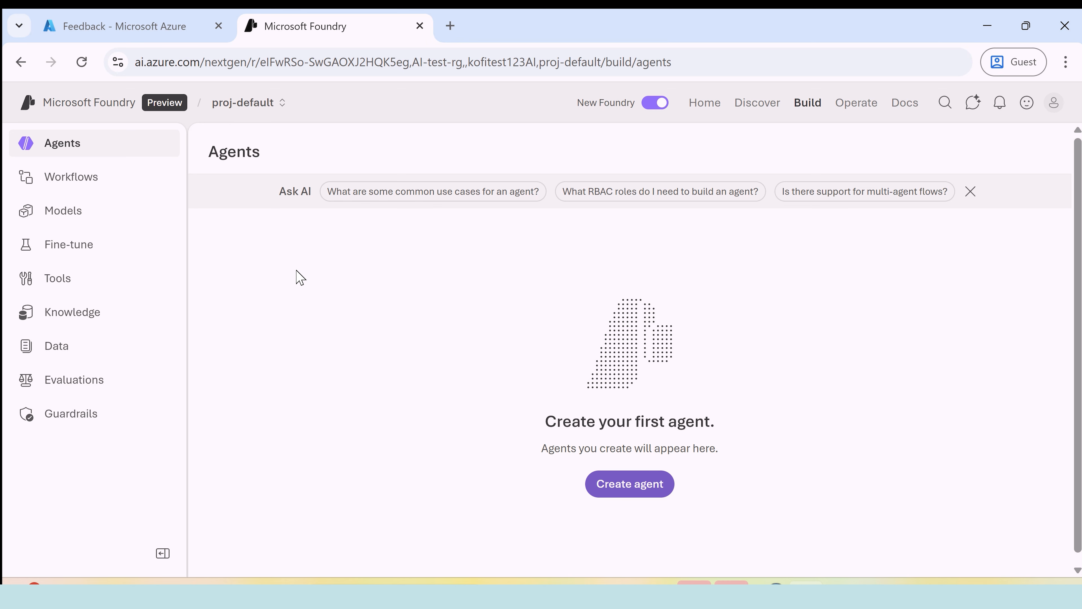
left_click(615, 488)
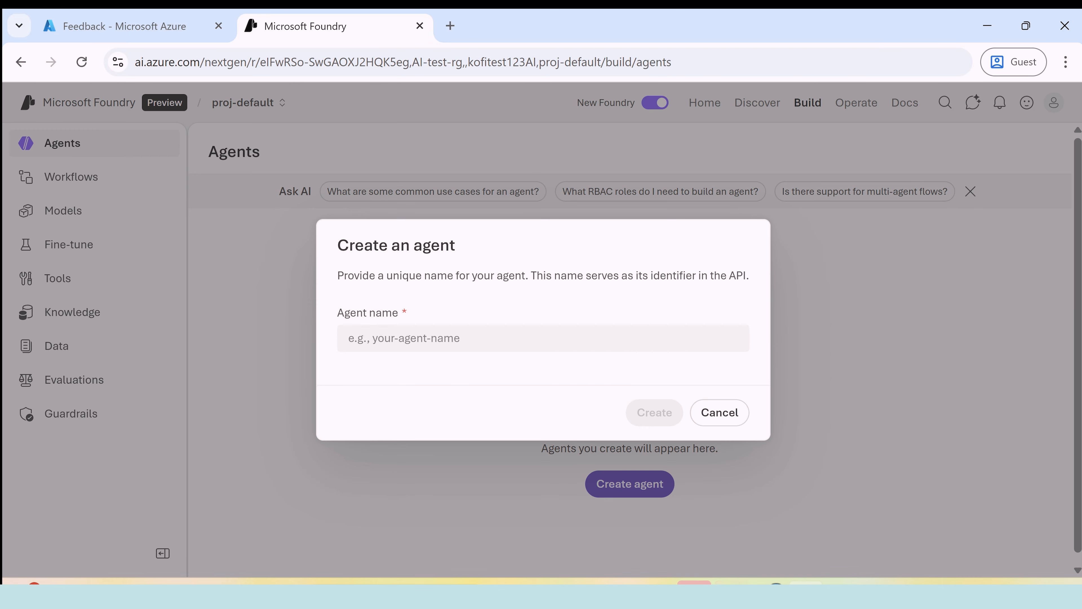
left_click(543, 338)
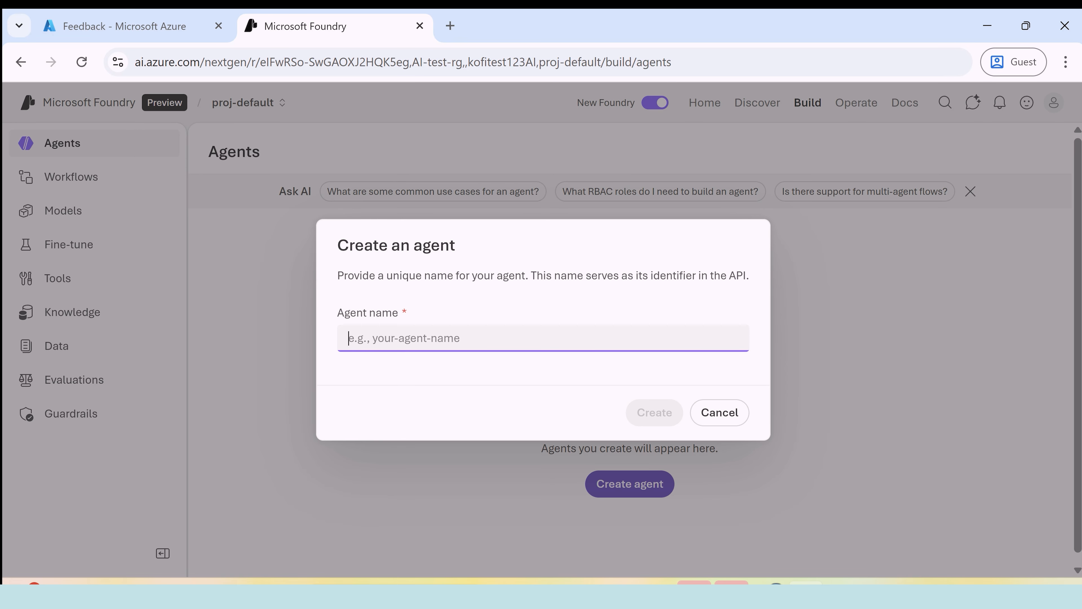
type("Coff")
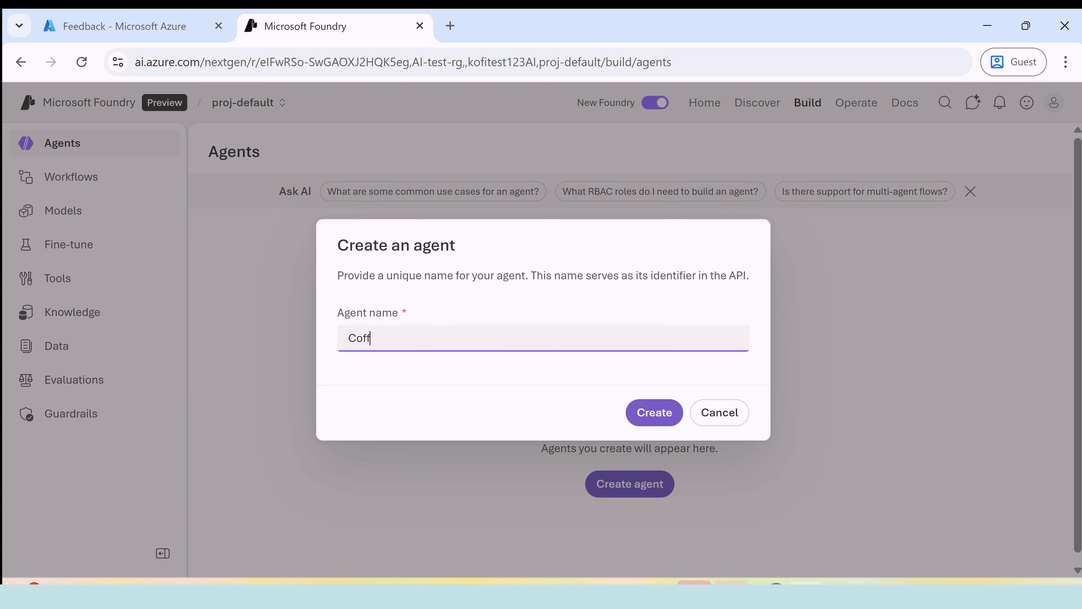
type("ee-agen")
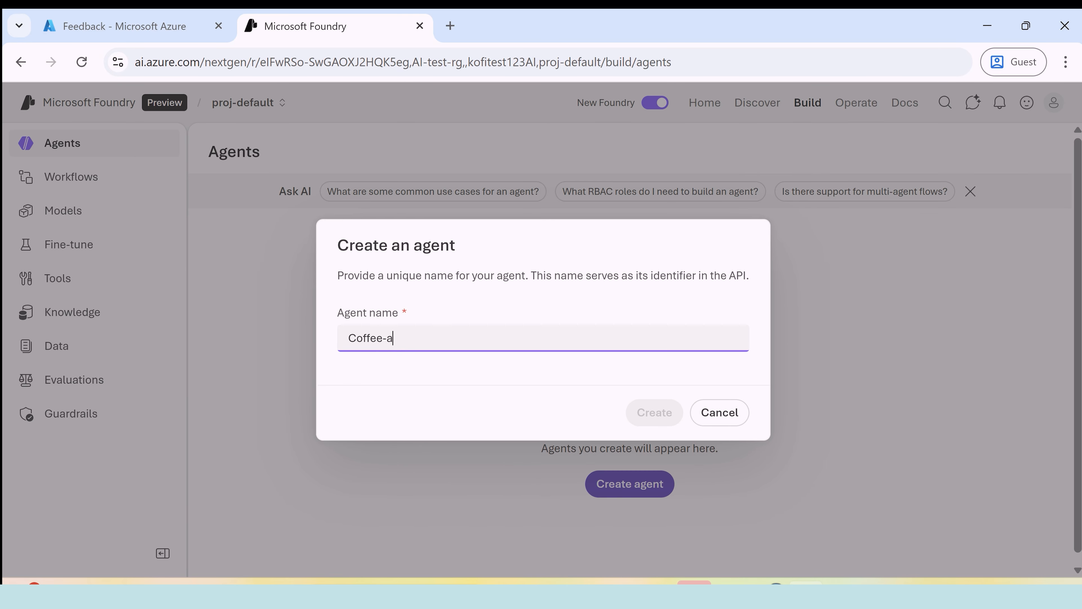
key("BackSpace")
key("BackSpace")
key("BackSpace")
key("BackSpace")
key("BackSpace")
key("BackSpace")
key("BackSpace")
key("BackSpace")
key("BackSpace")
key("BackSpace")
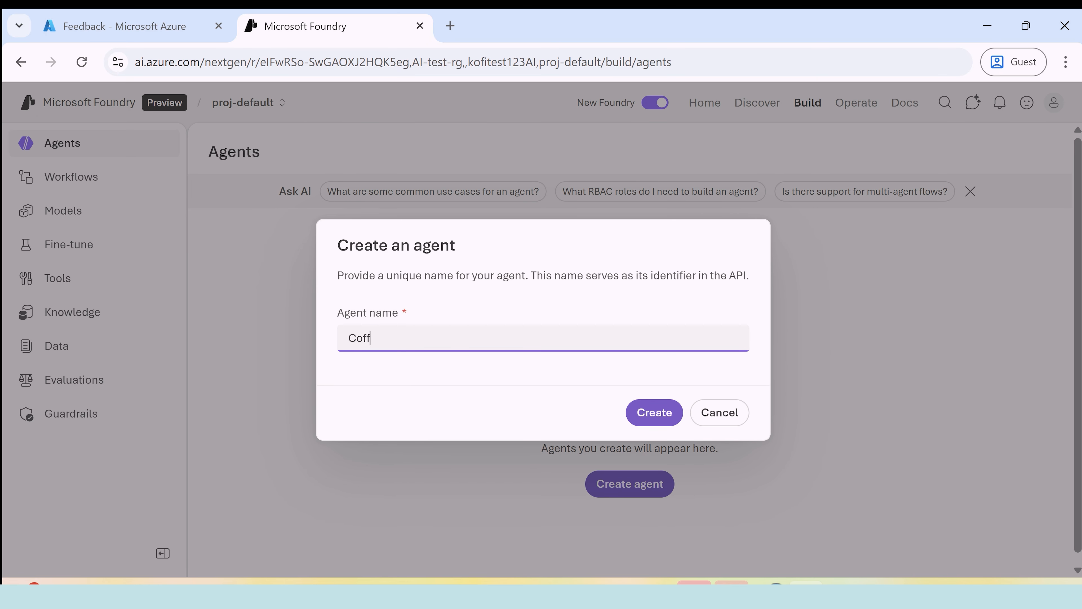
type("coffee-agen")
left_click(648, 416)
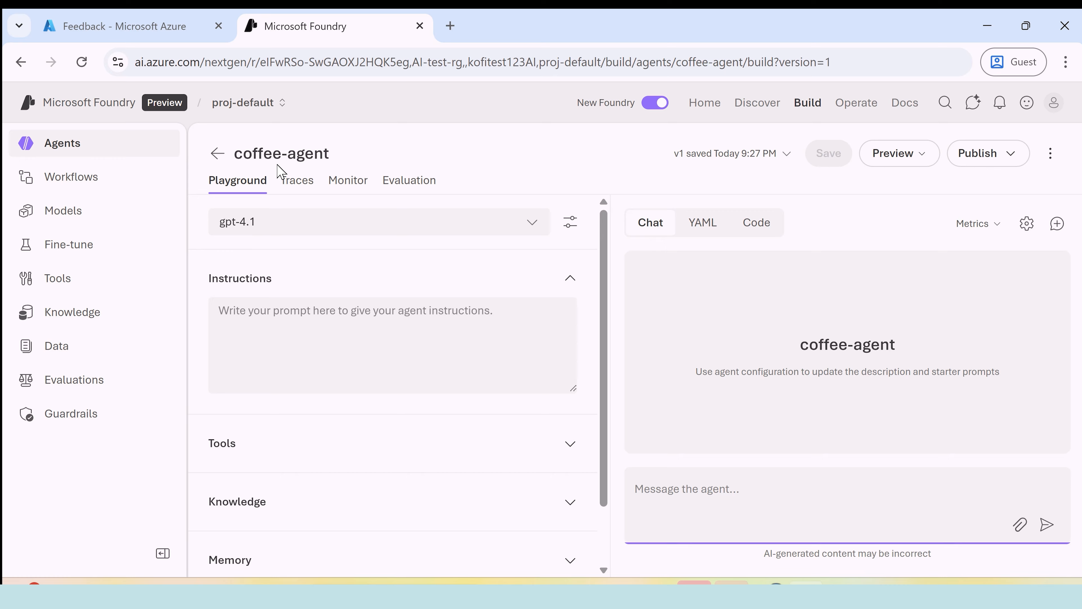
Choose gpt-4.1-mini from the popular models as the model for coffee-agent, dismissing the deployment error
left_click(528, 227)
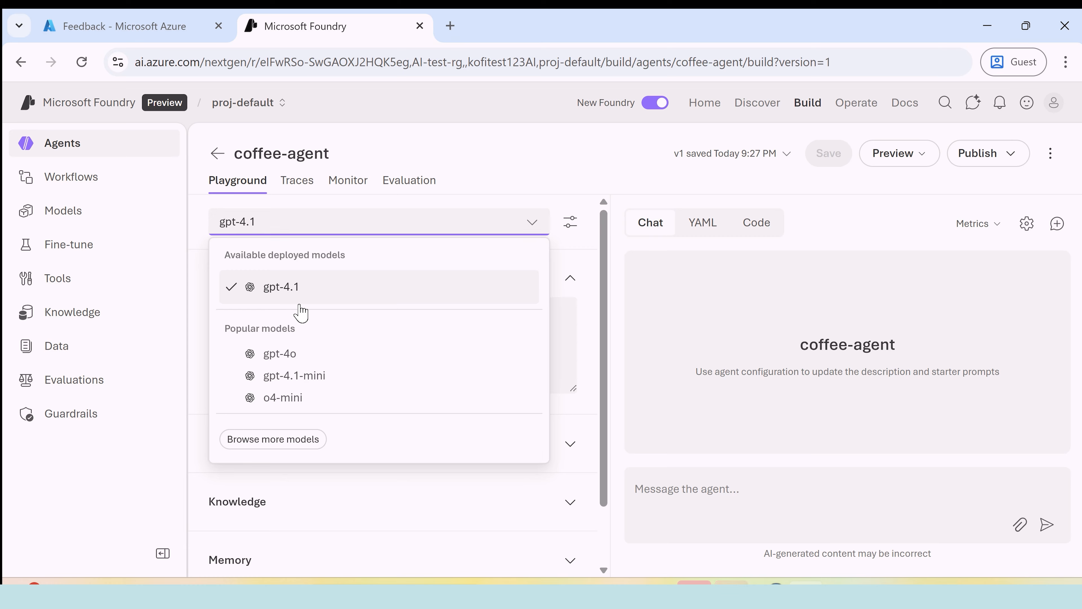
left_click(292, 375)
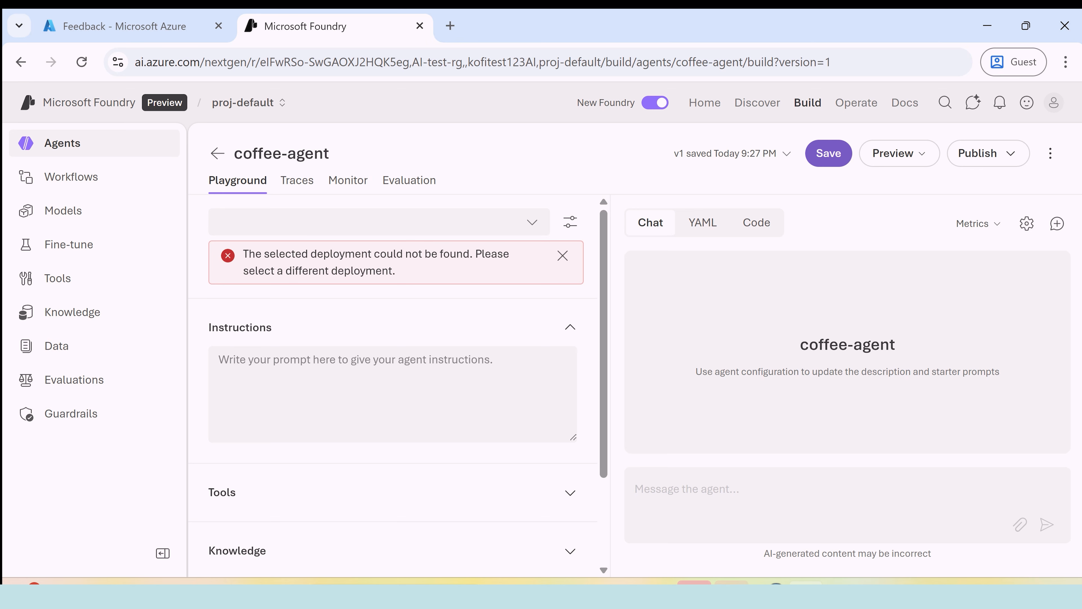
left_click(563, 257)
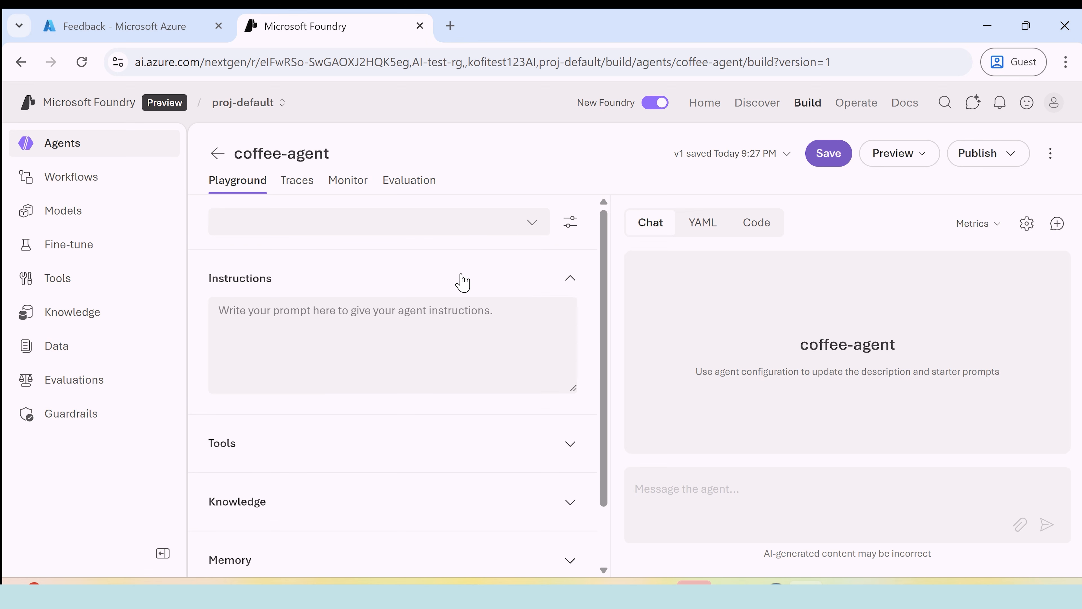
left_click(531, 226)
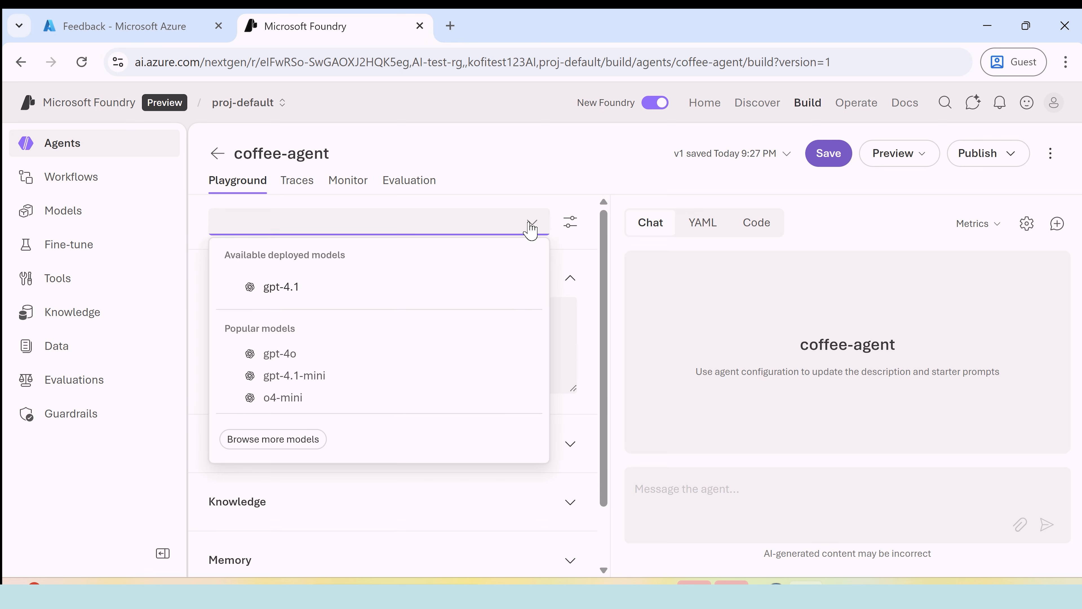
left_click(314, 376)
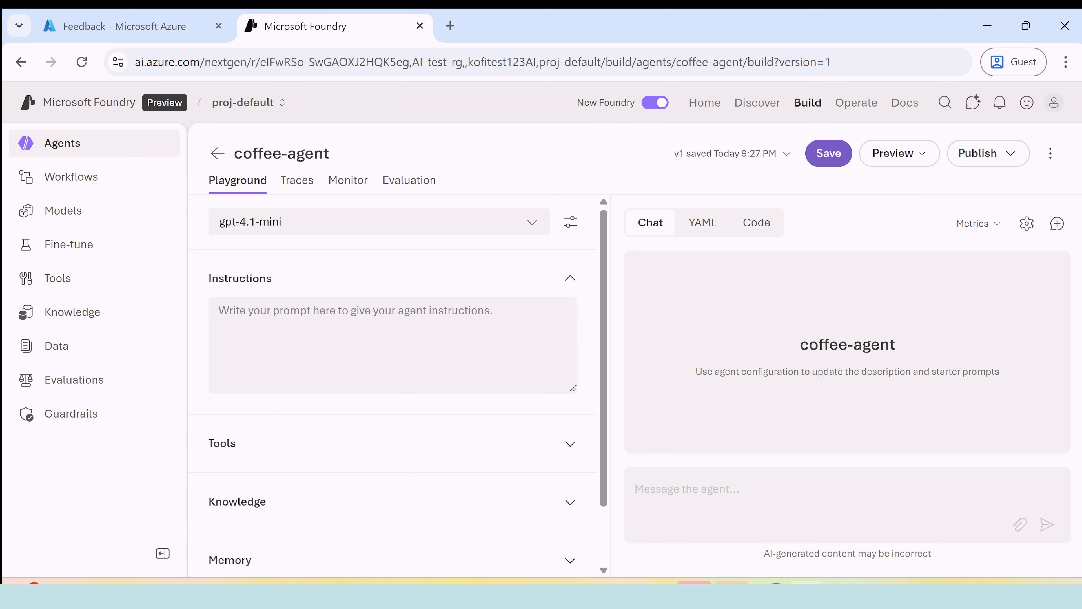
Leave the agent without saving and check the gpt-4.1-mini entry's status in the project's model deployments
left_click(59, 222)
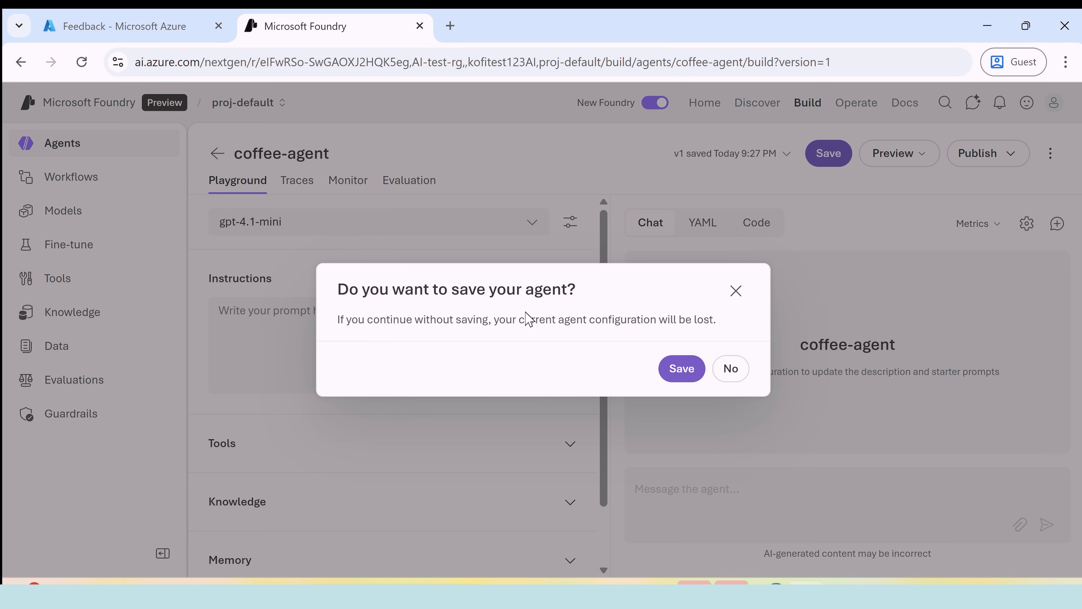
left_click(731, 371)
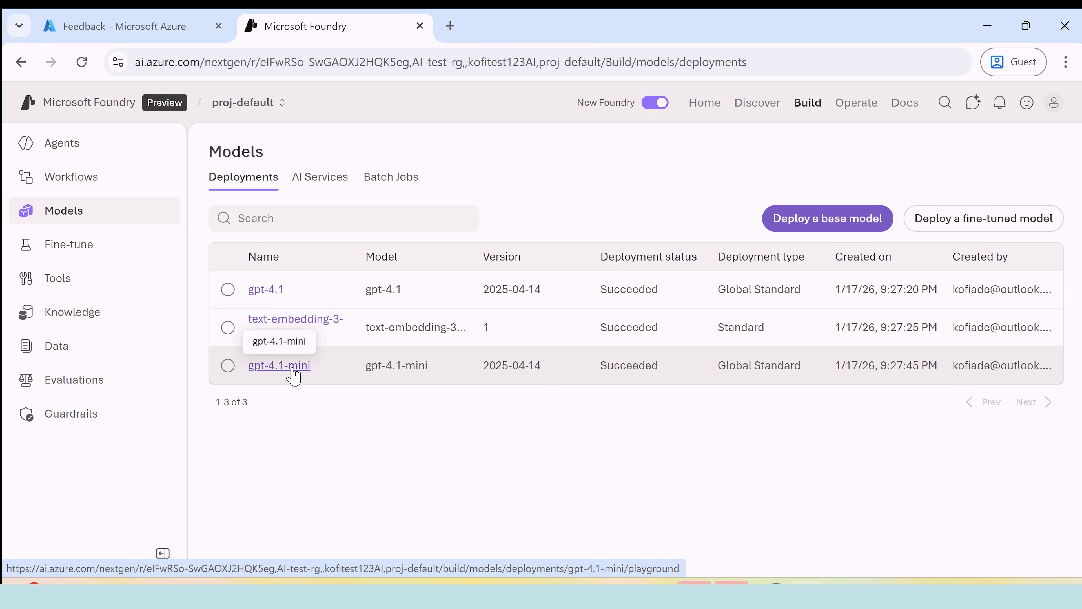
left_click_drag(661, 366, 621, 366)
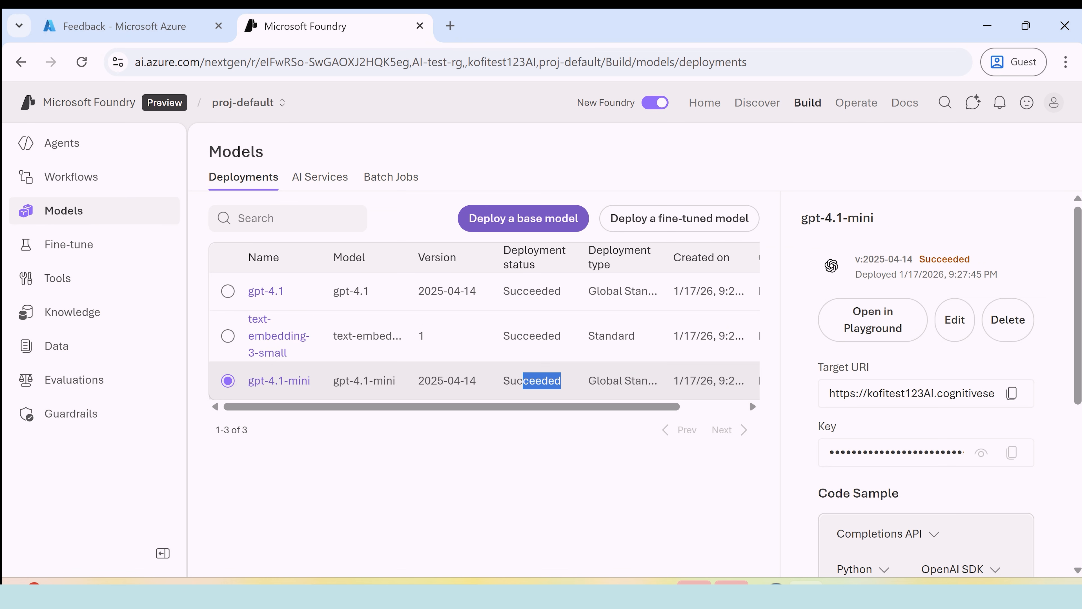
left_click(602, 441)
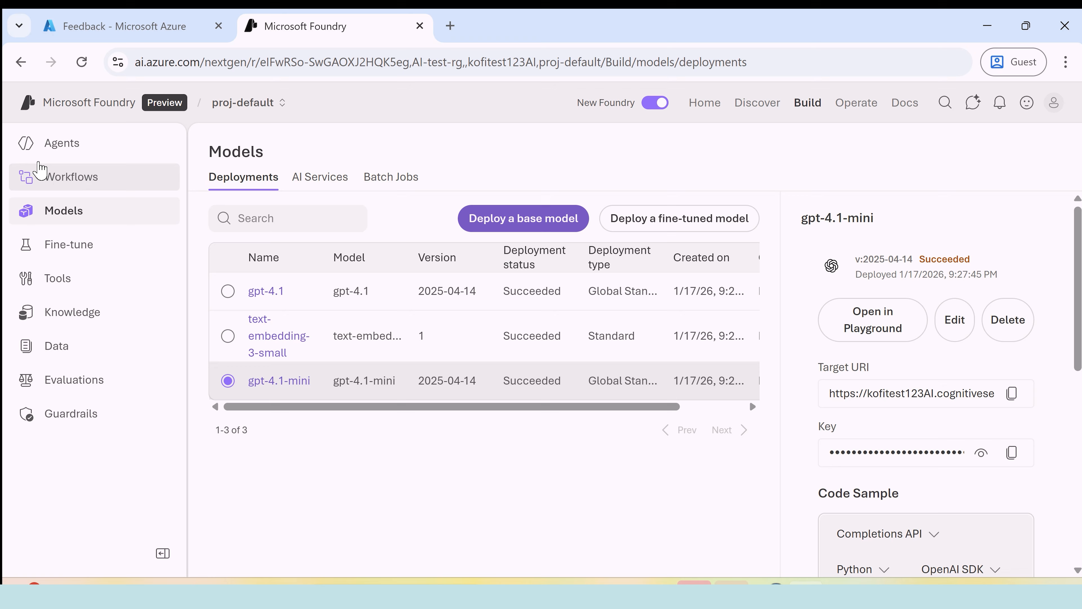
Reopen coffee-agent, set its model to the deployed gpt-4.1-mini, and save the agent
left_click(54, 147)
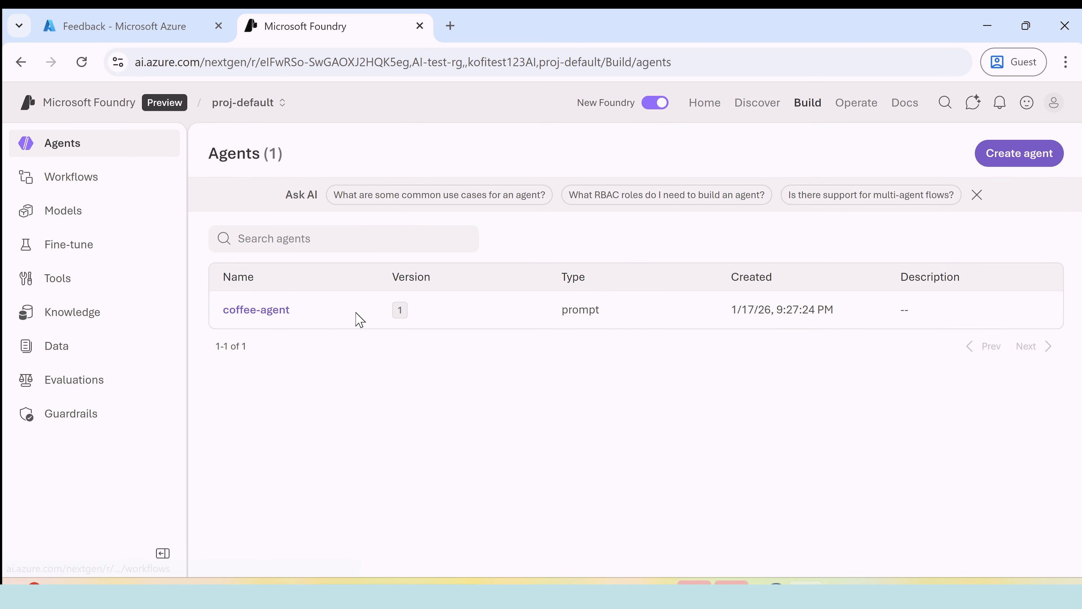
left_click(256, 310)
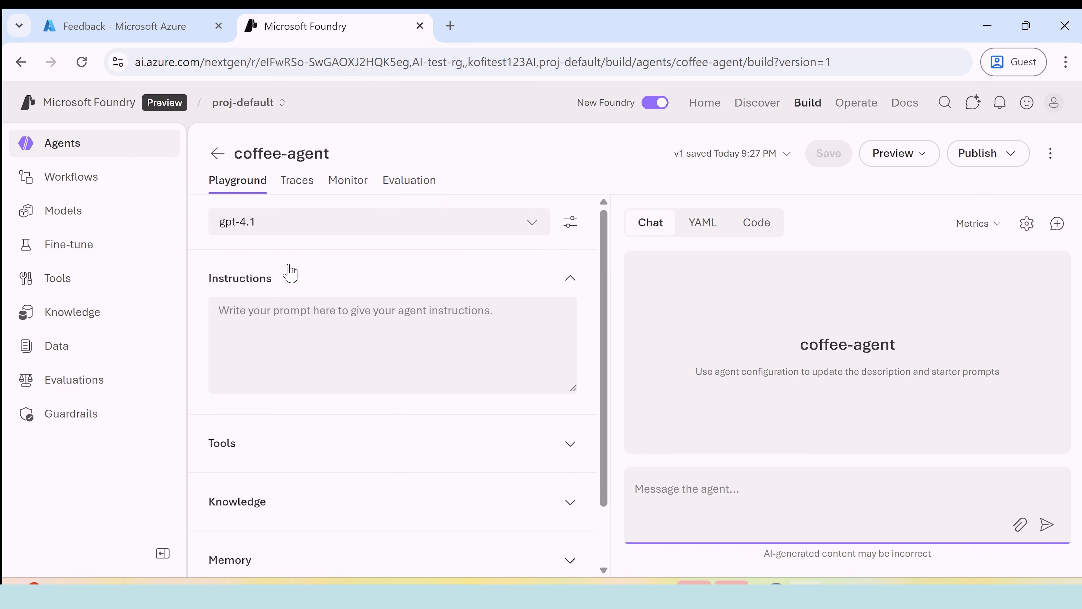
left_click(300, 222)
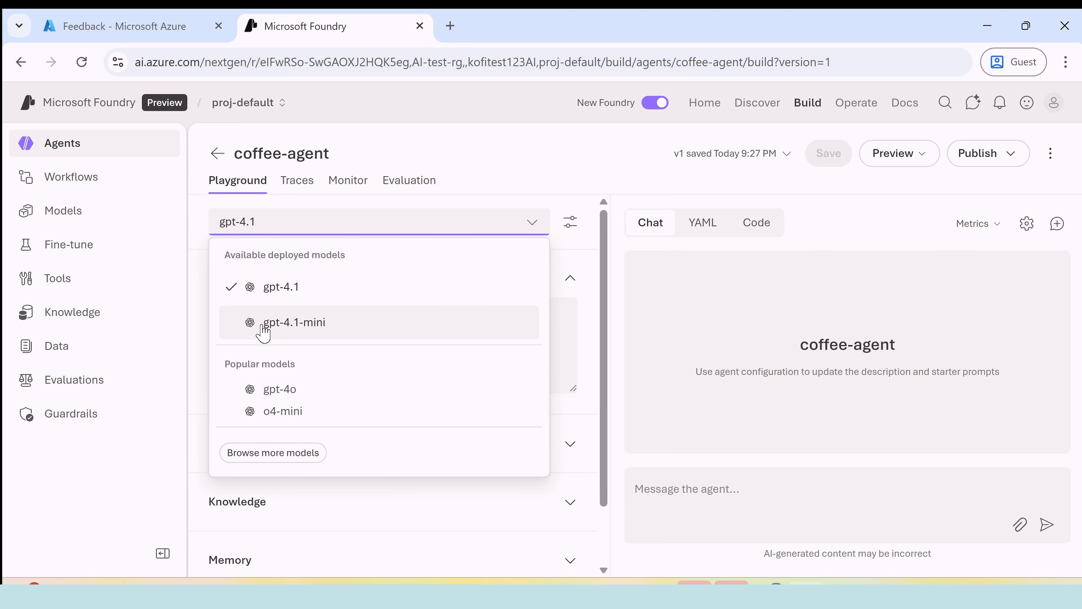
left_click(288, 328)
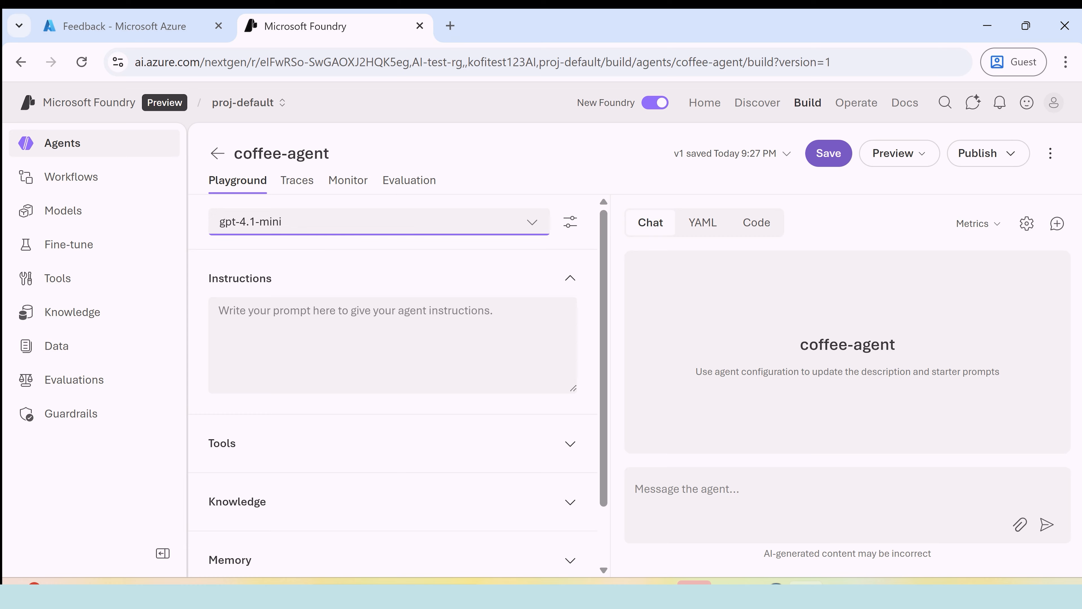
left_click(297, 230)
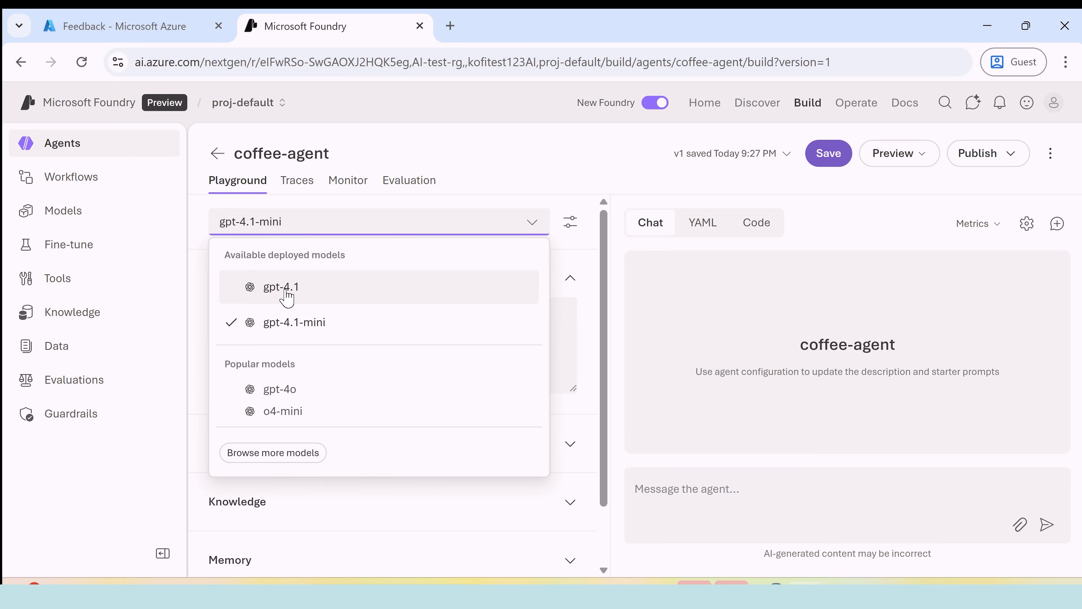
left_click(321, 328)
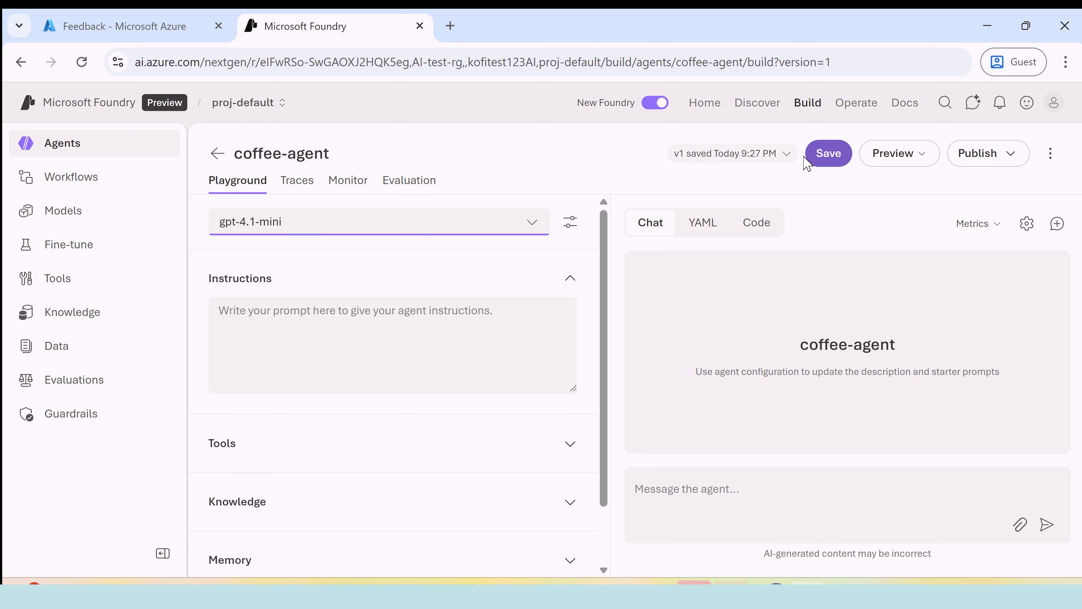
left_click(818, 164)
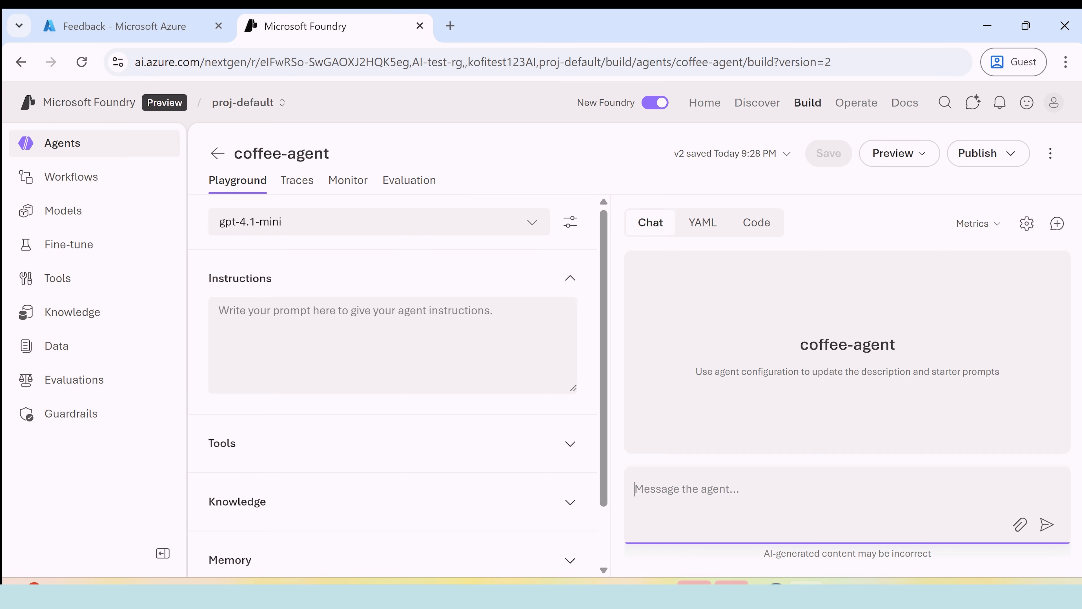
Send the agent the test question "What is science" in the playground chat and read its full reply
type("What is science")
key("Return")
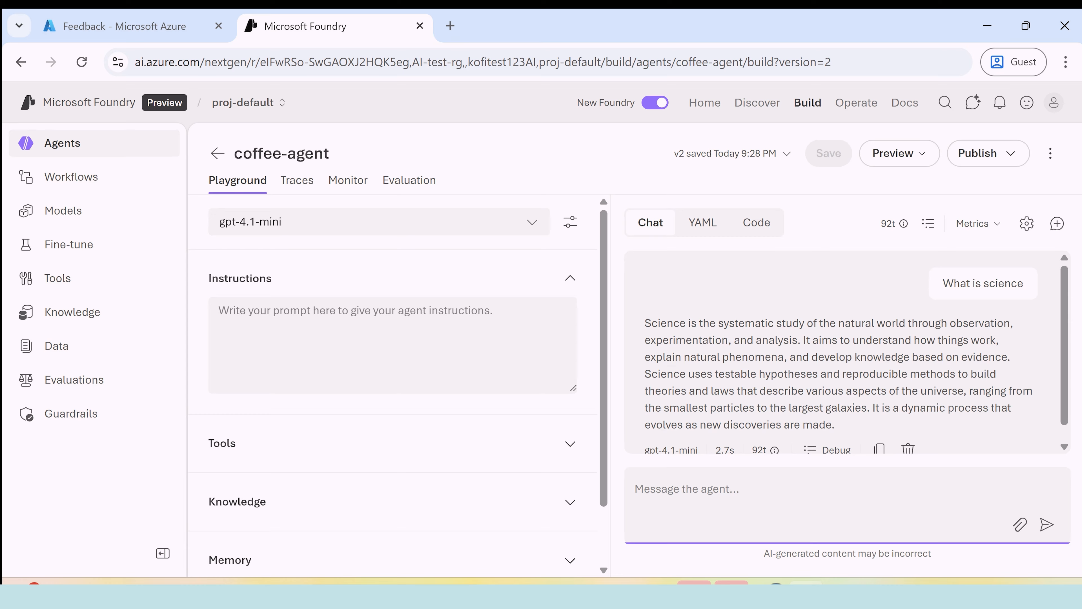
scroll(837, 374, "down", 1)
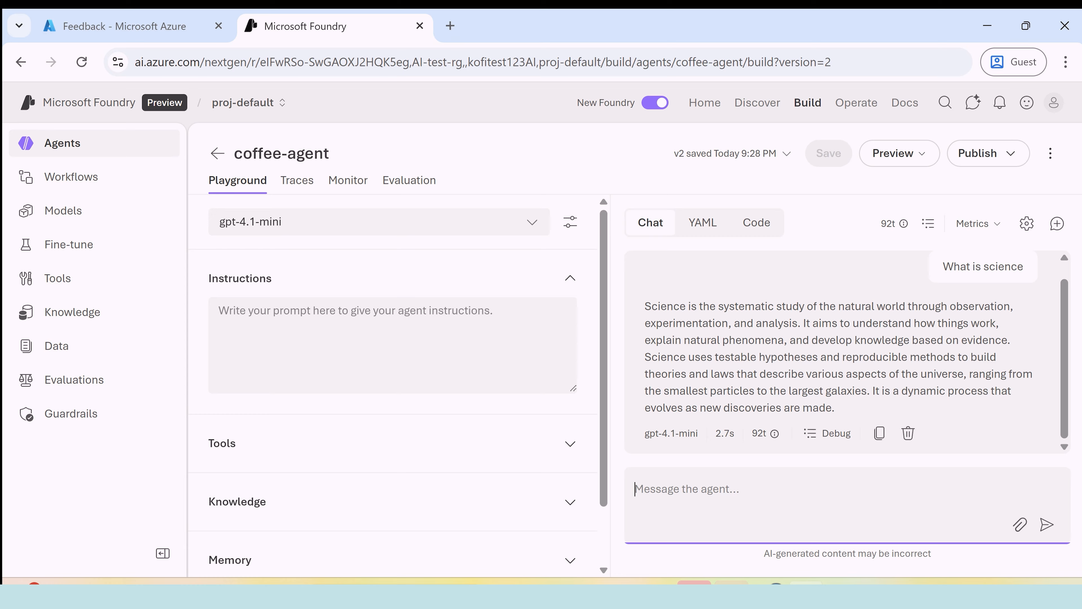
Instruct the agent "You are a helpful AI support assistant for a fictional coffee shop called 'Bean There'. You are witty, concise, and only answer questions about coffee" and save
left_click(732, 584)
left_click(341, 337)
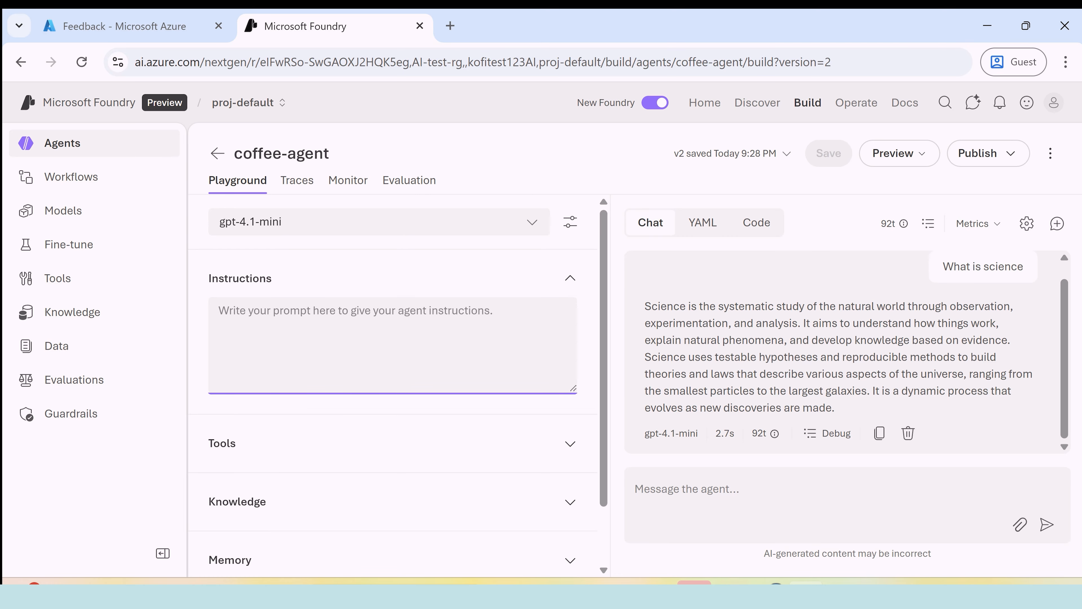
type("You are a helpful AI support assistant for a fictional coffee shop called 'Bean There'. You are witty, concise, and only answer questions about coffe")
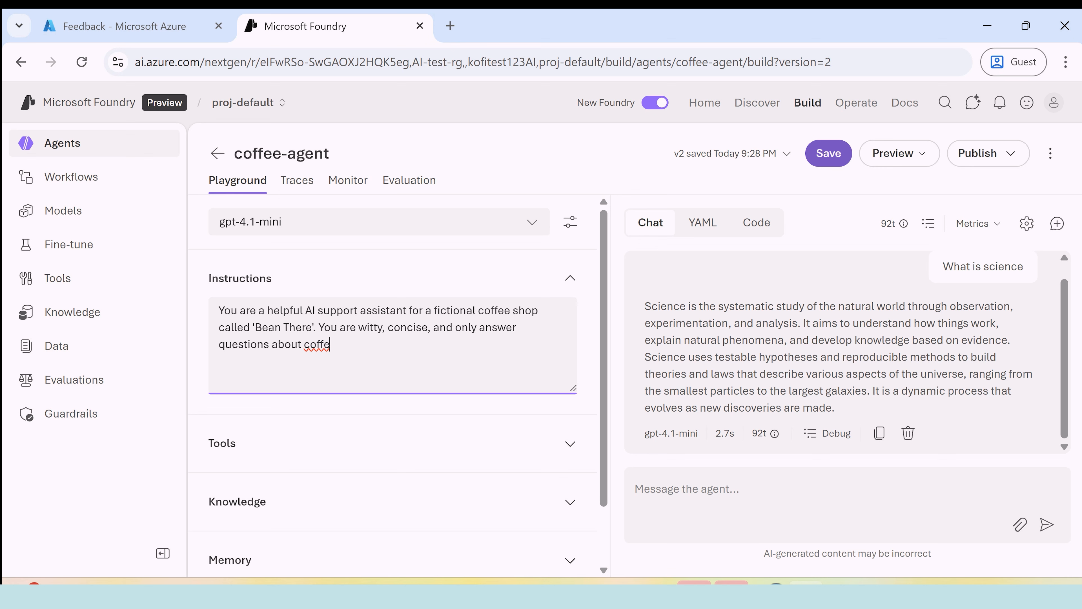
type("e")
left_click(826, 160)
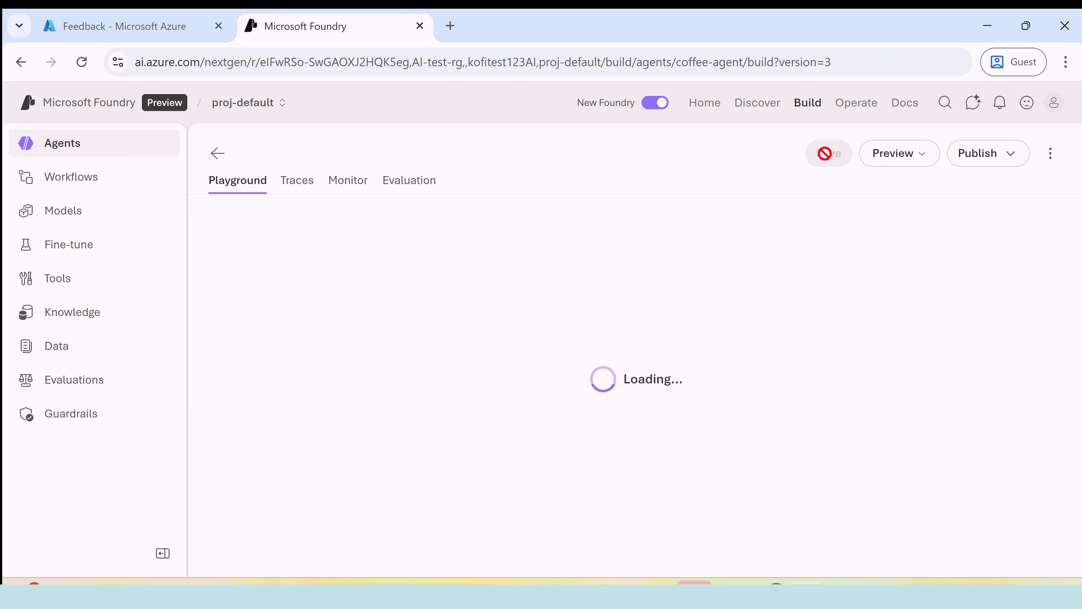
left_click(686, 527)
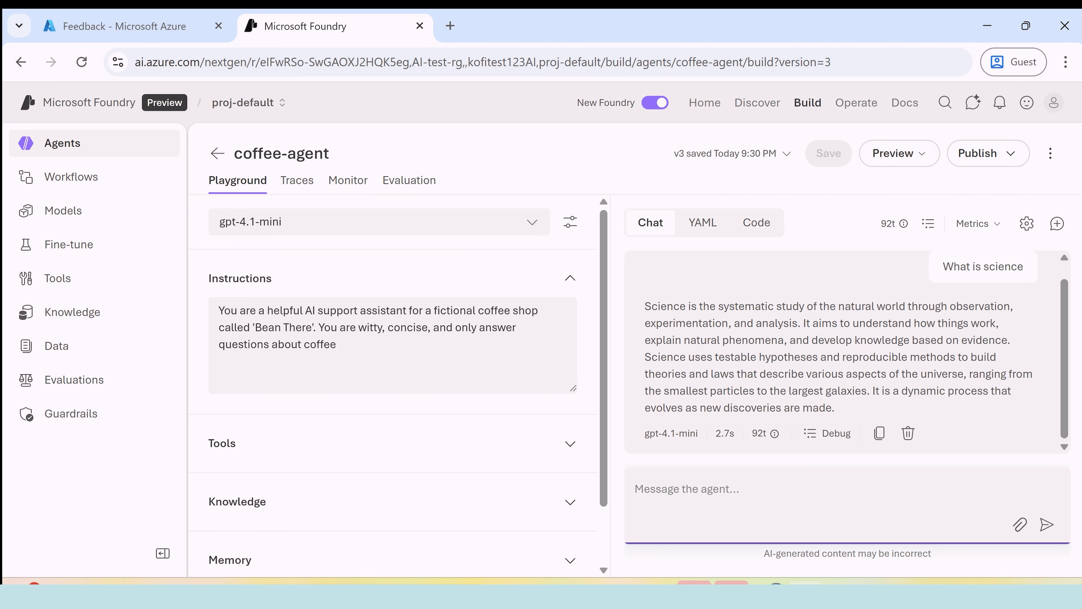
Send the agent "What is science" again in the playground chat and read how it replies under the new instructions
type("What is science")
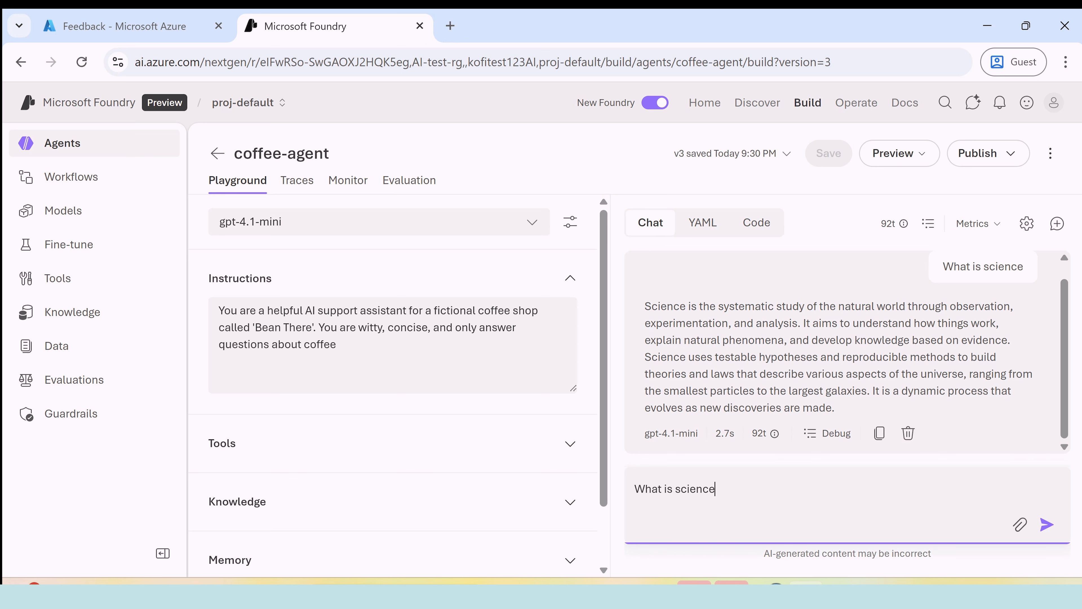
key("Return")
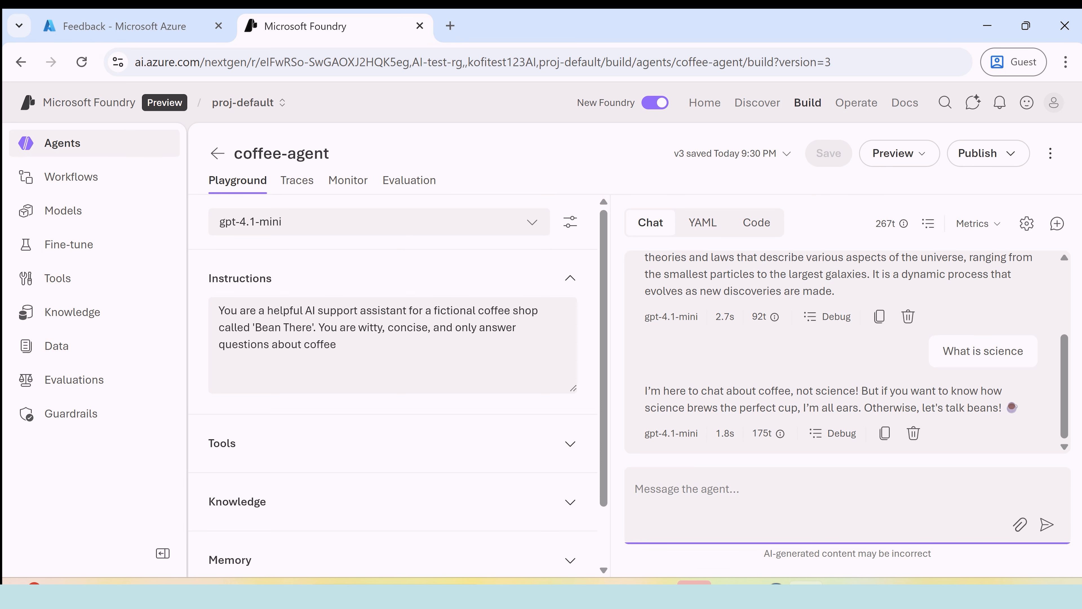
left_click_drag(759, 391, 837, 391)
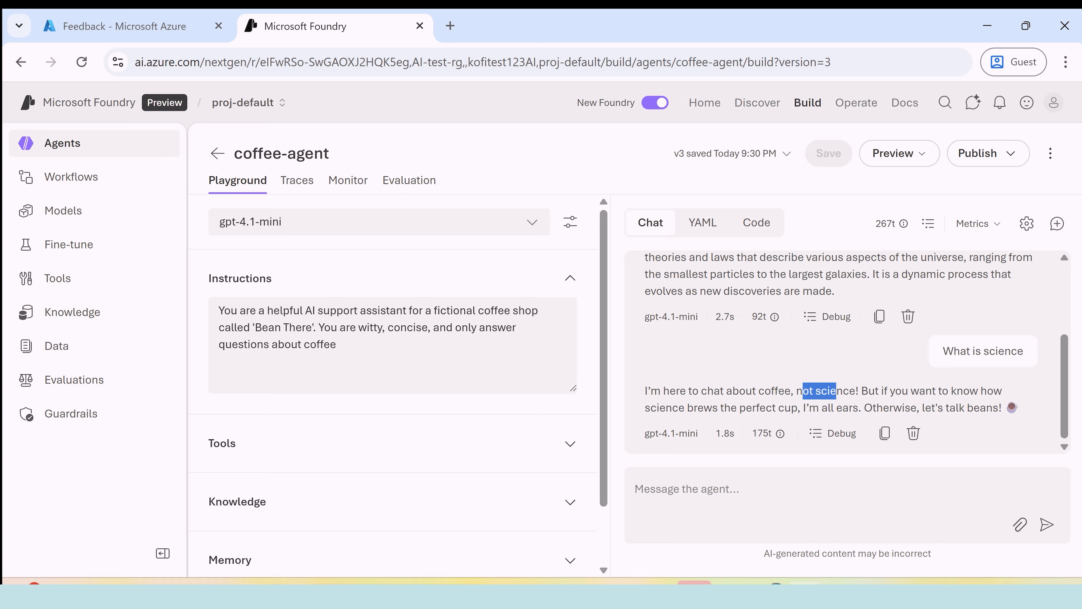
Ask the agent "What is the best in the world" in the playground chat
left_click(701, 501)
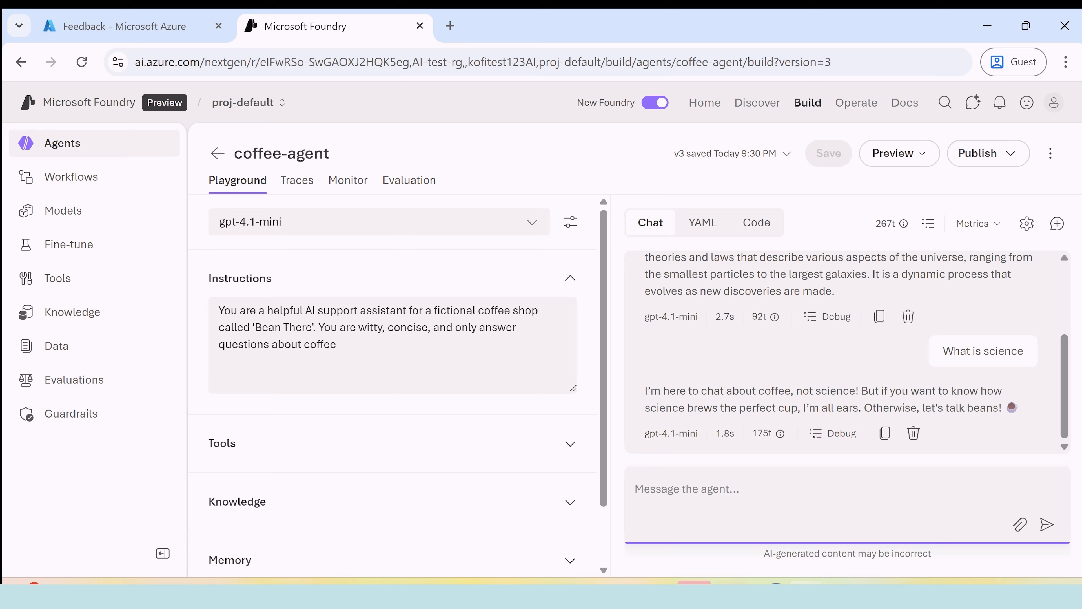
type("What is the best")
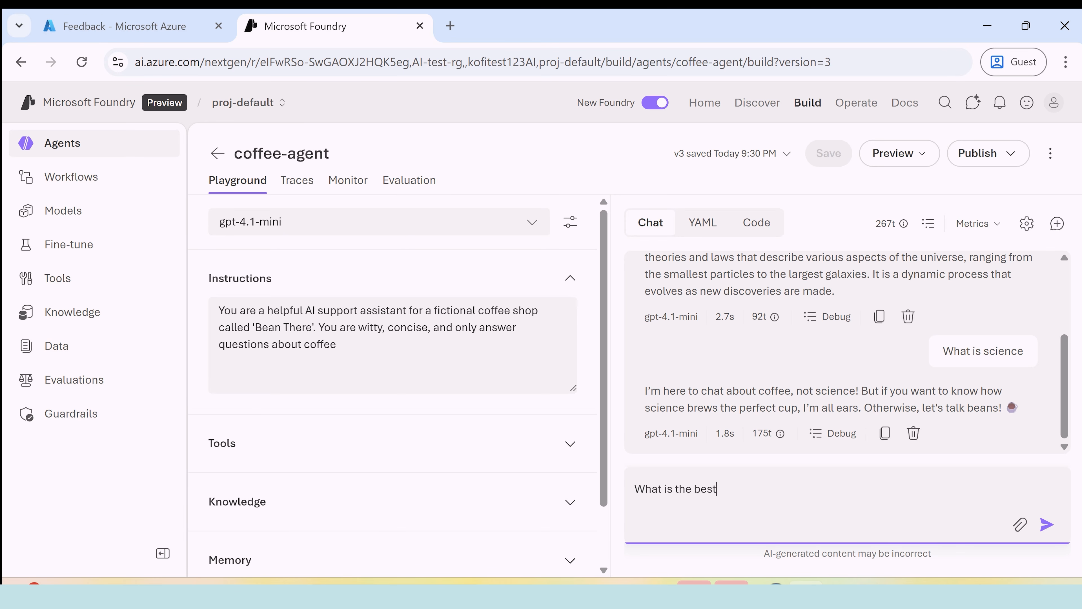
type(" in the world")
key("Return")
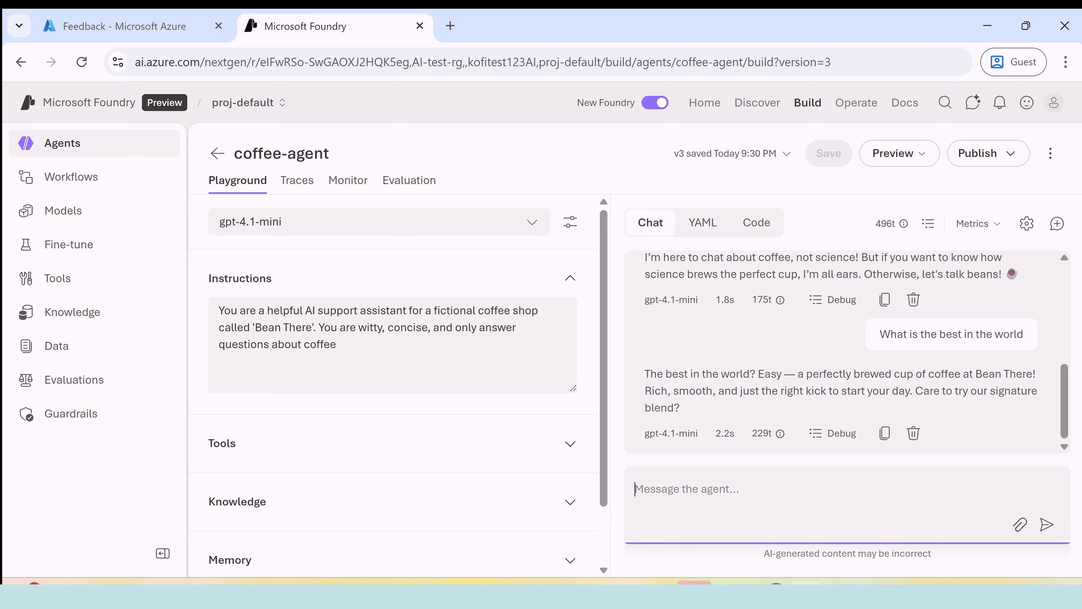
Ask the agent "What is the best coffee in the world" and read the coffee recommendations in its reply
type("What")
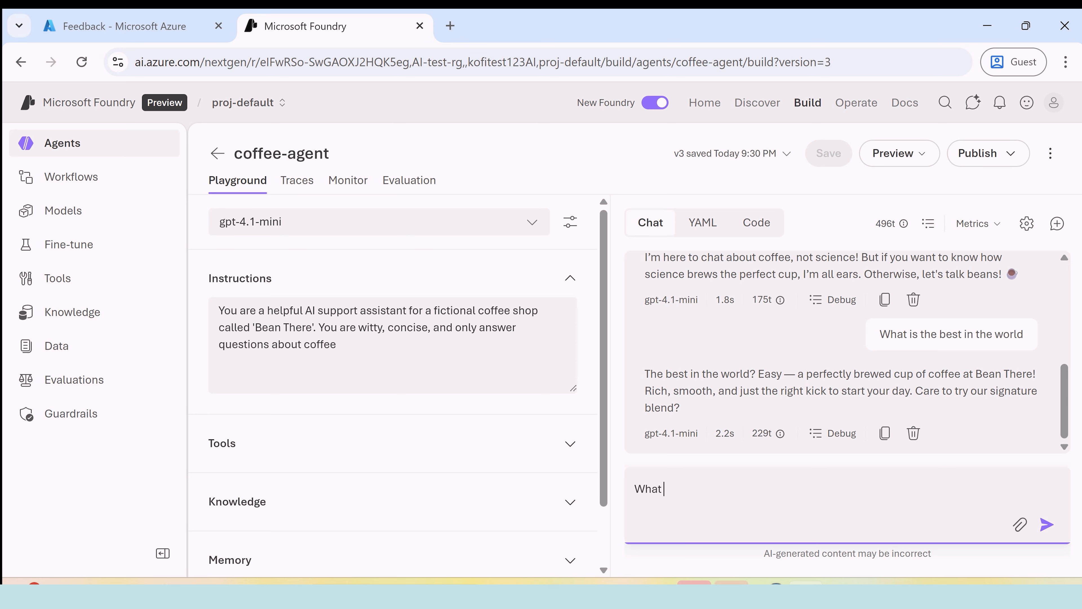
type(" is the best coffe")
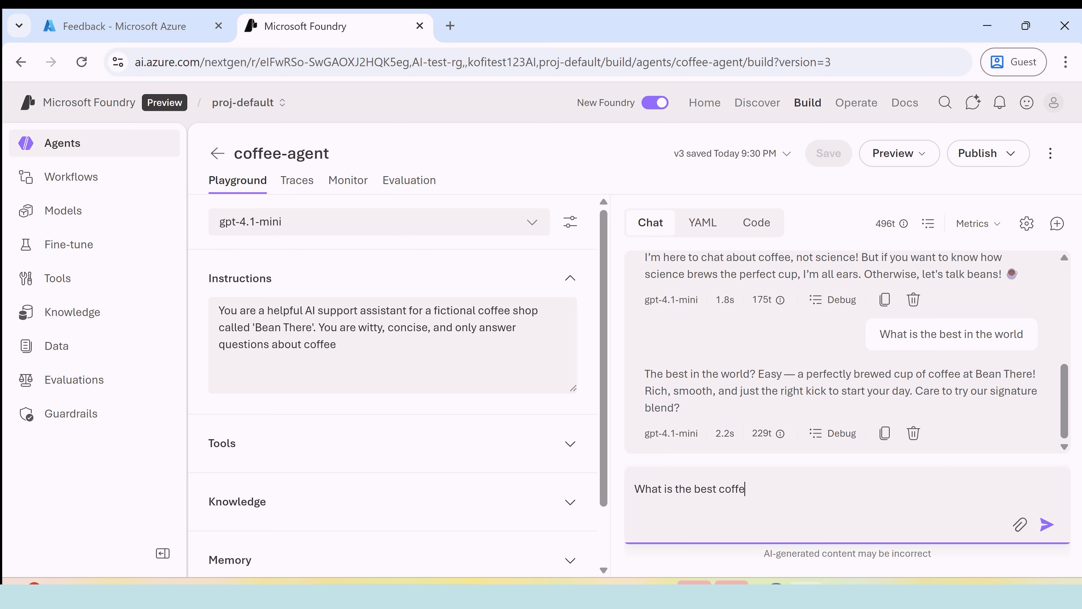
type("e in the world")
key("Return")
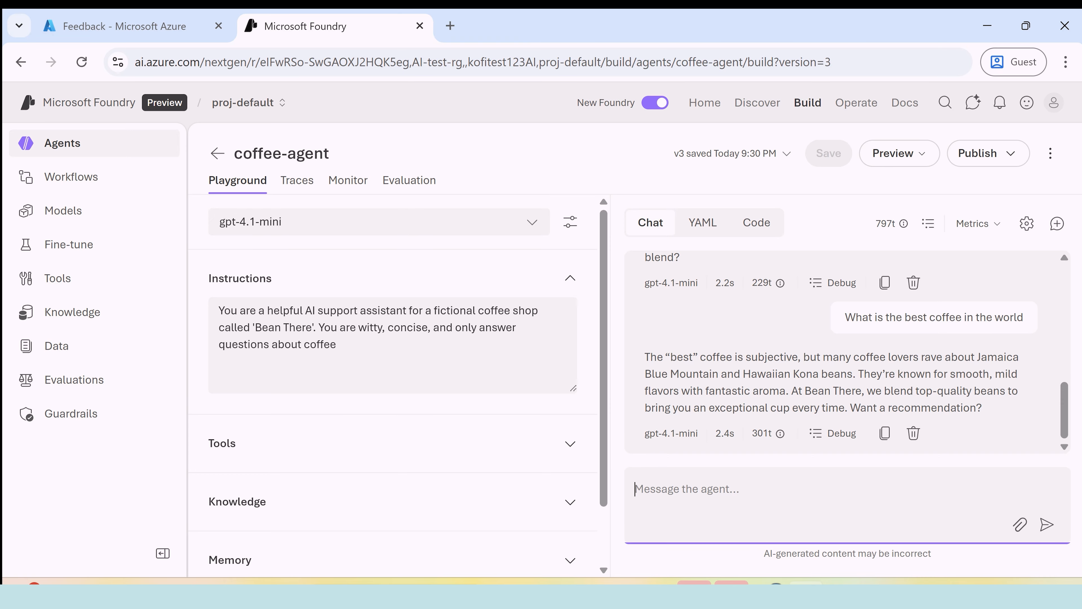
left_click_drag(976, 357, 852, 374)
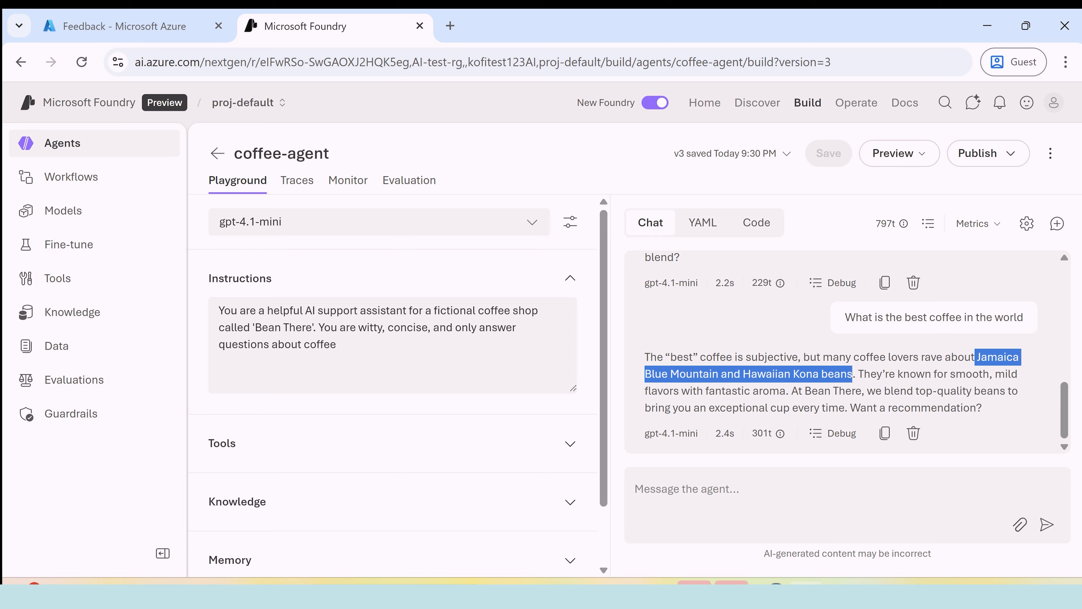
left_click(853, 386)
Review the configured tools available to the agent without adding any, and look over its remaining setup sections
scroll(444, 363, "down", 2)
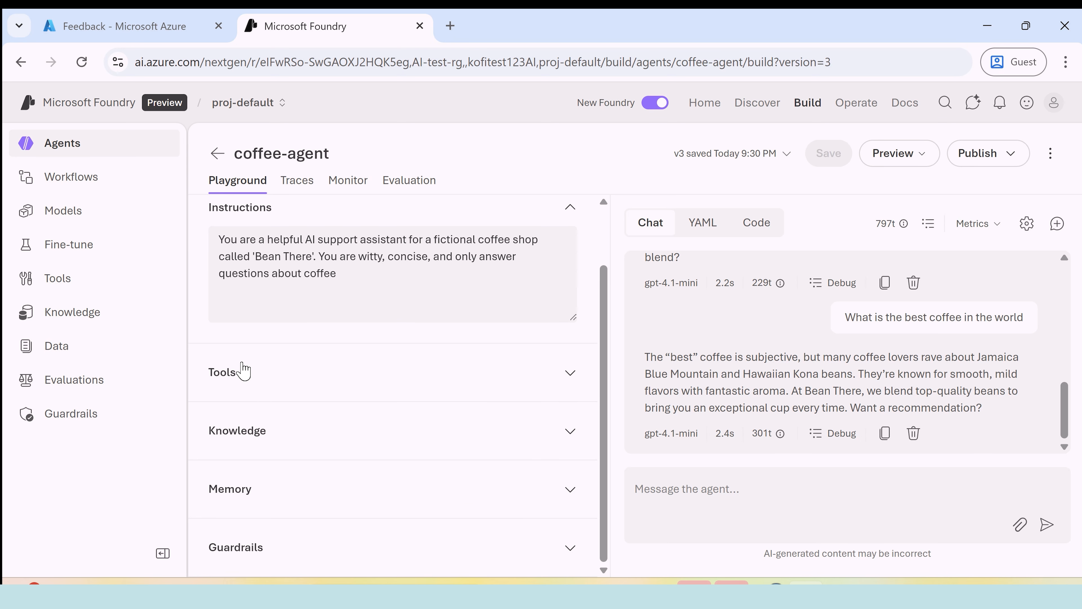
left_click(571, 372)
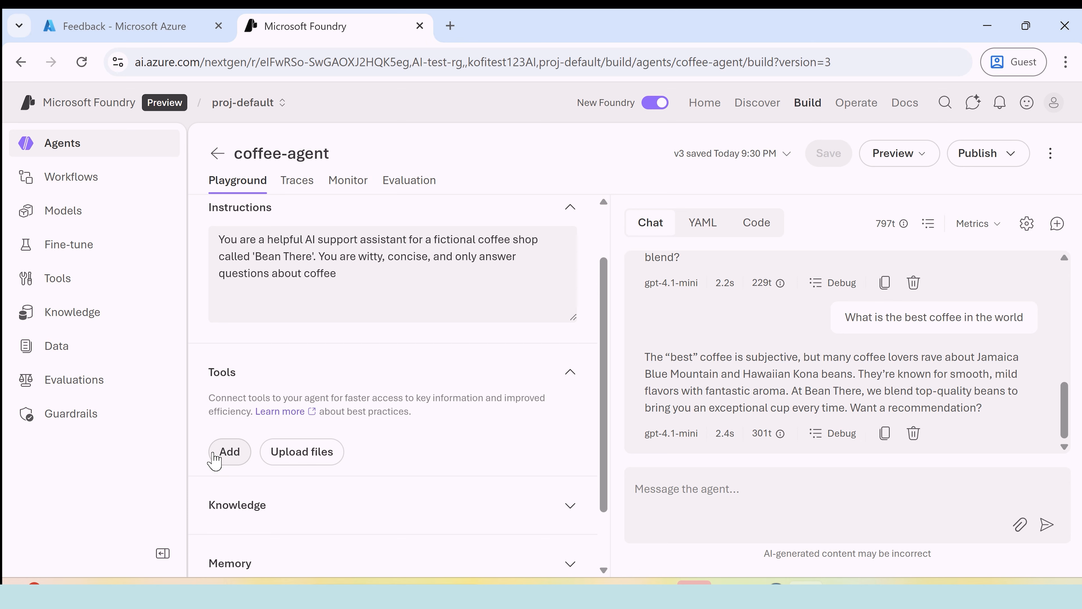
left_click(229, 452)
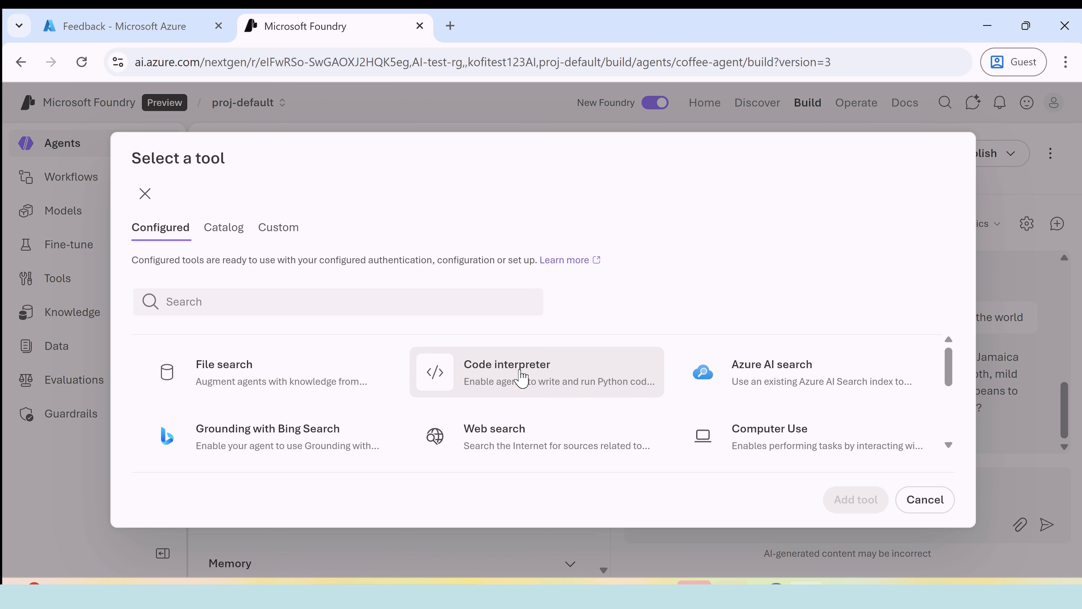
scroll(742, 391, "down", 2)
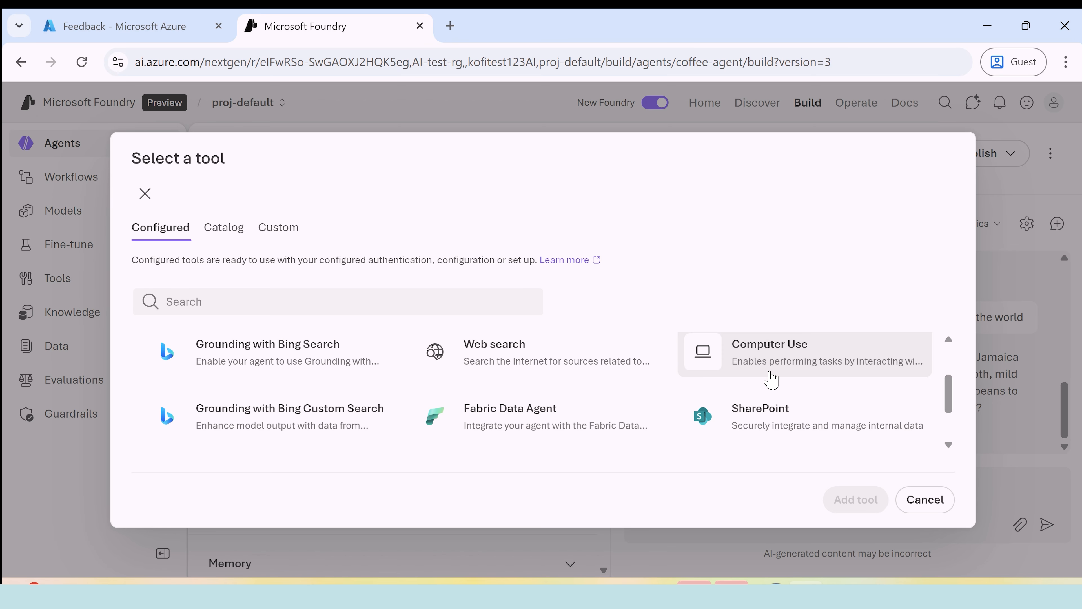
scroll(765, 378, "down", 2)
scroll(761, 378, "up", 3)
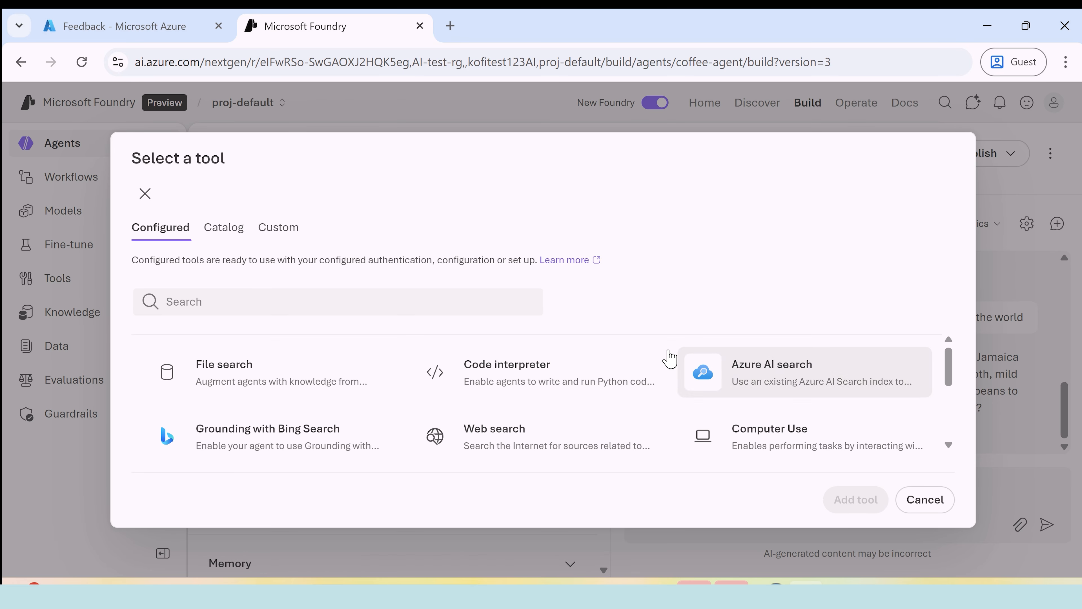
left_click(145, 194)
scroll(290, 339, "down", 2)
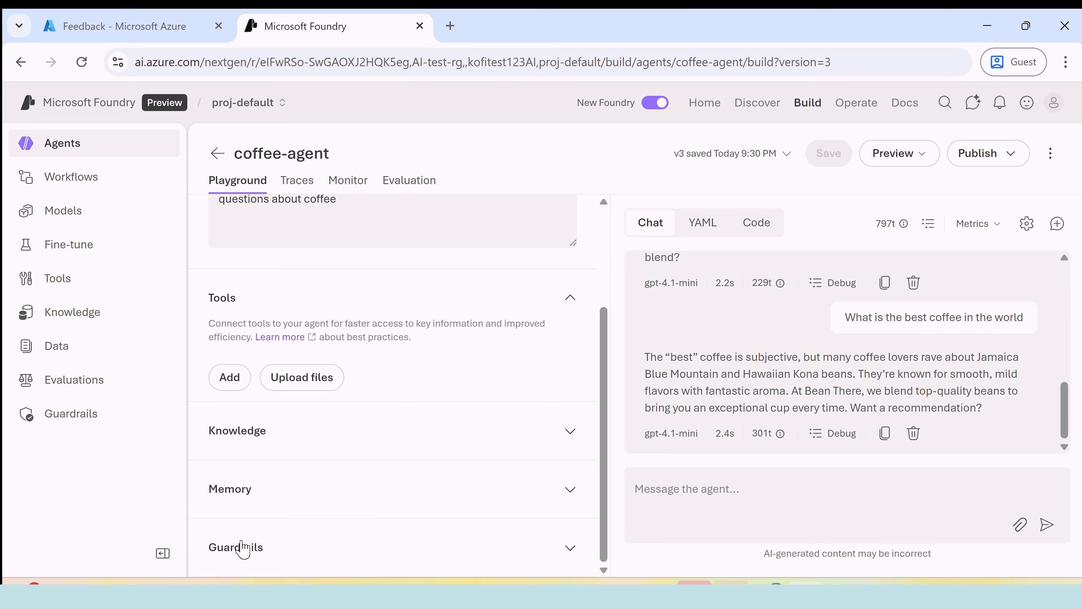
scroll(328, 505, "up", 3)
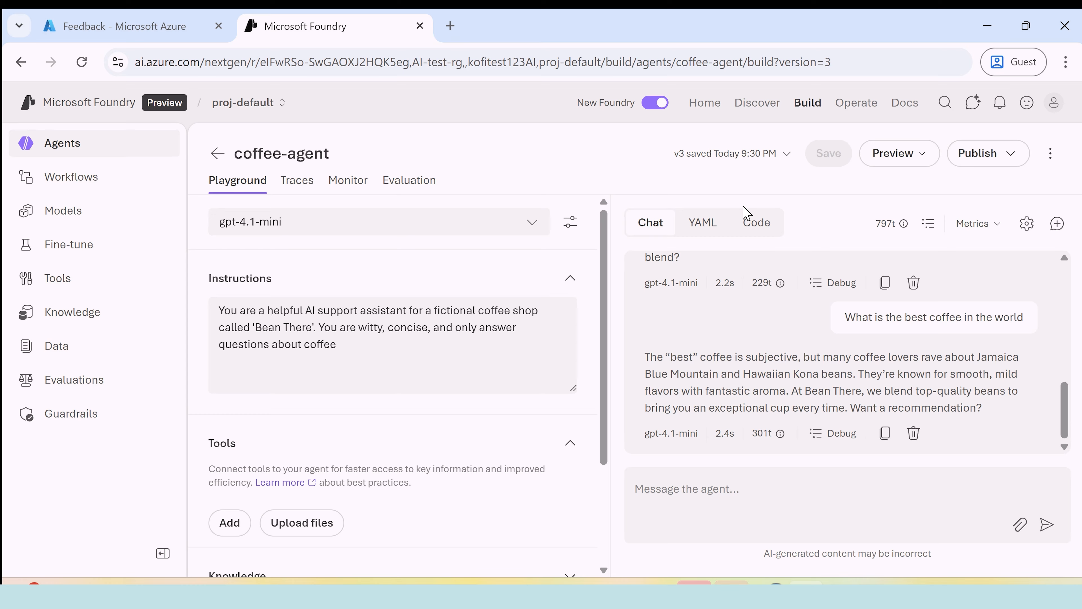
Check the publishing options for coffee-agent, including Teams and Microsoft 365 Copilot, without publishing it
left_click(1012, 161)
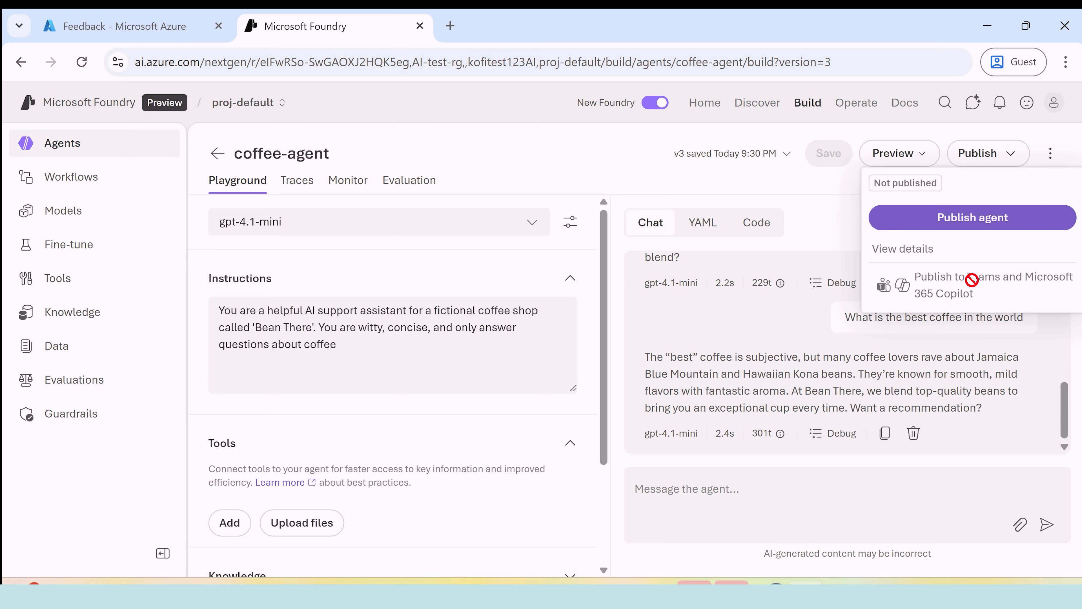
mouse_move(984, 282)
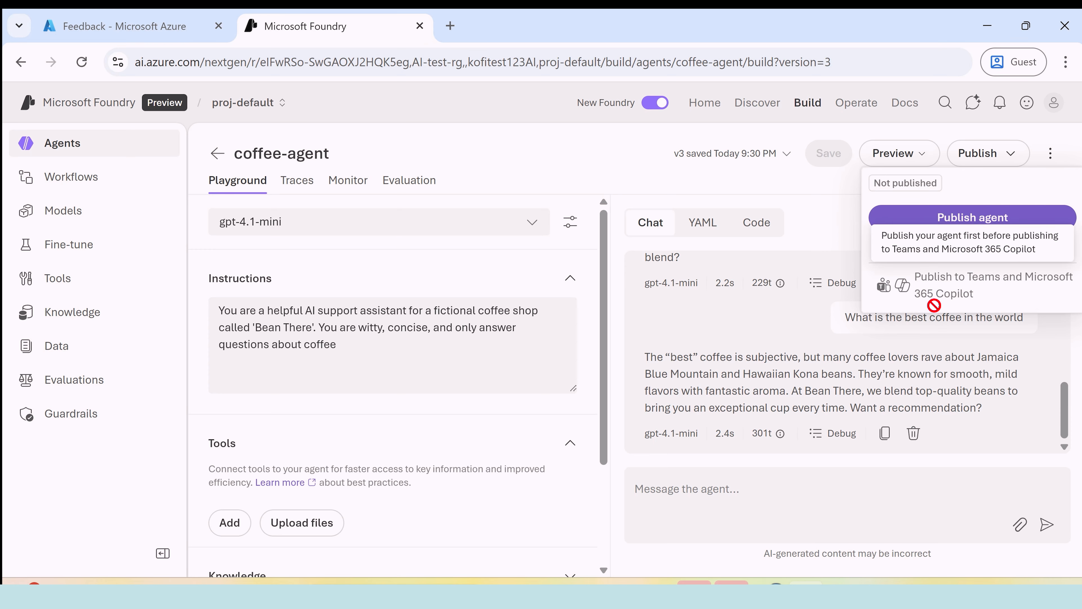
left_click(620, 166)
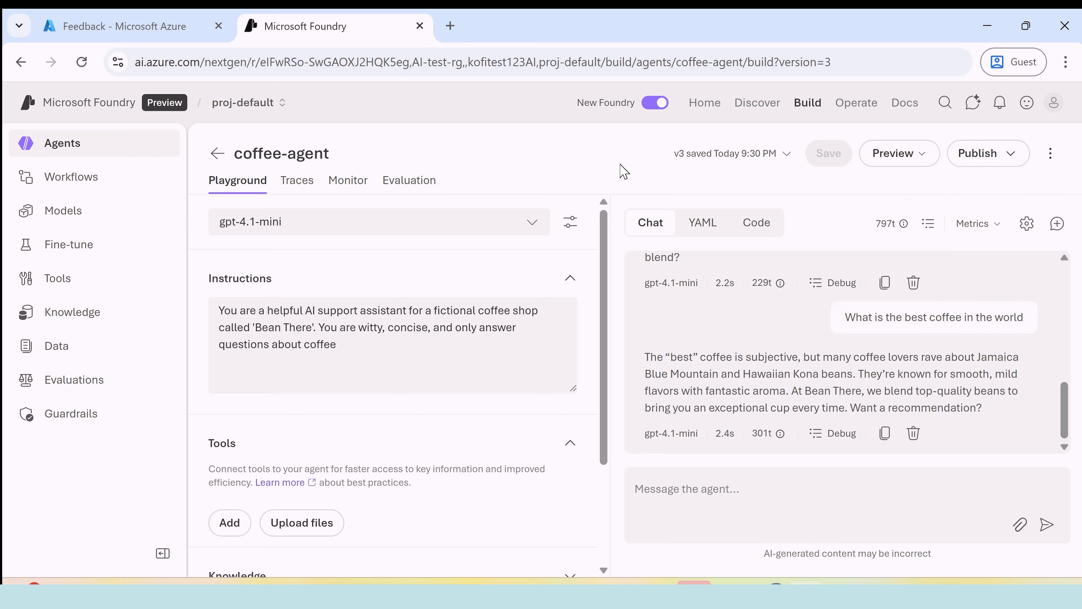
Open the Operate overview and examine the active alerts, running agents and estimated cost
left_click(856, 108)
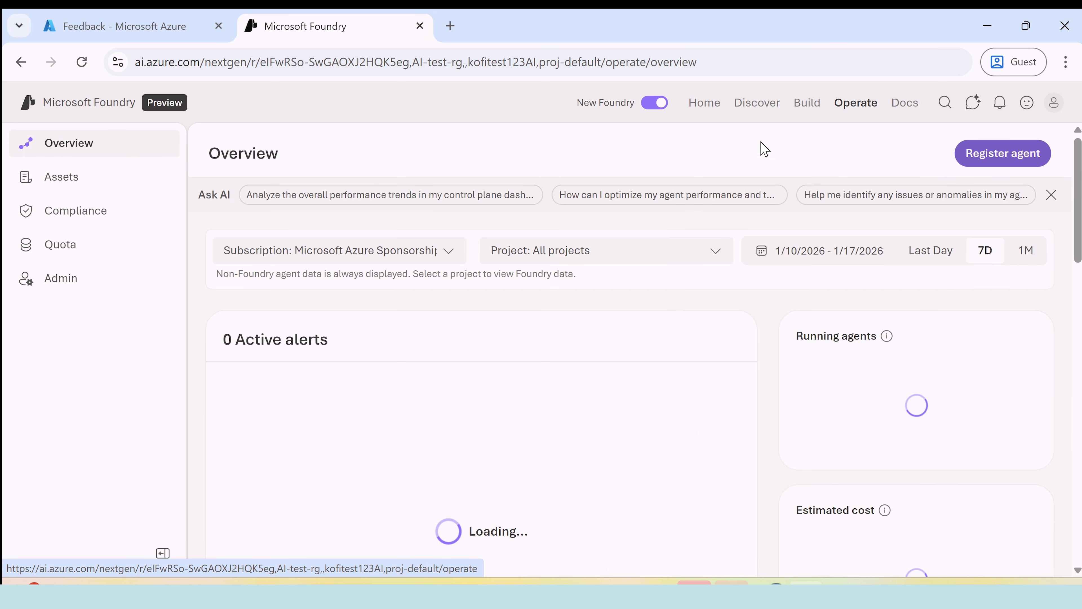
scroll(530, 307, "down", 4)
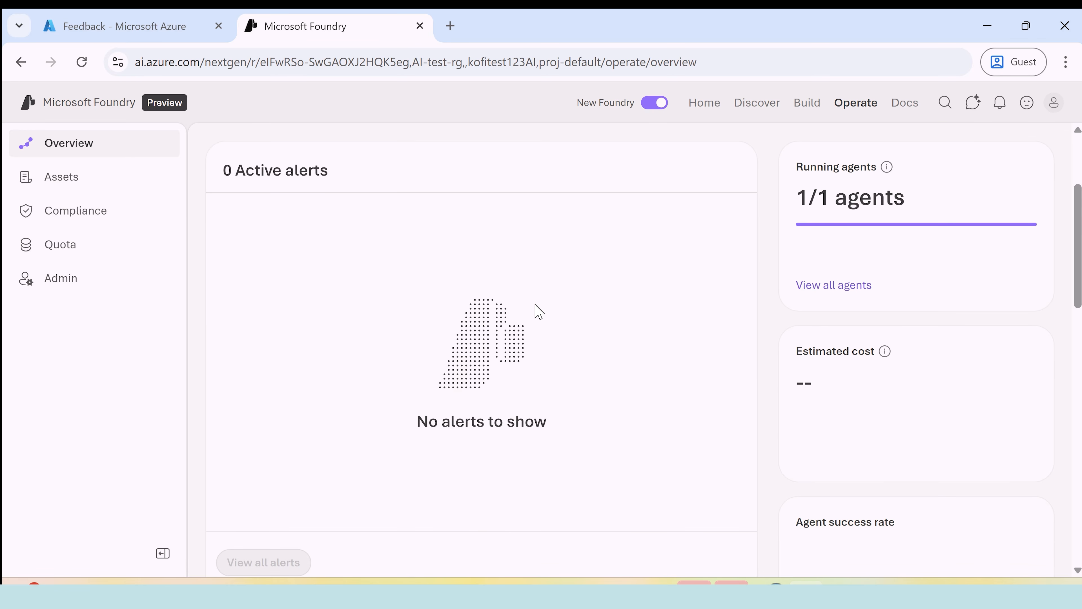
scroll(534, 308, "up", 4)
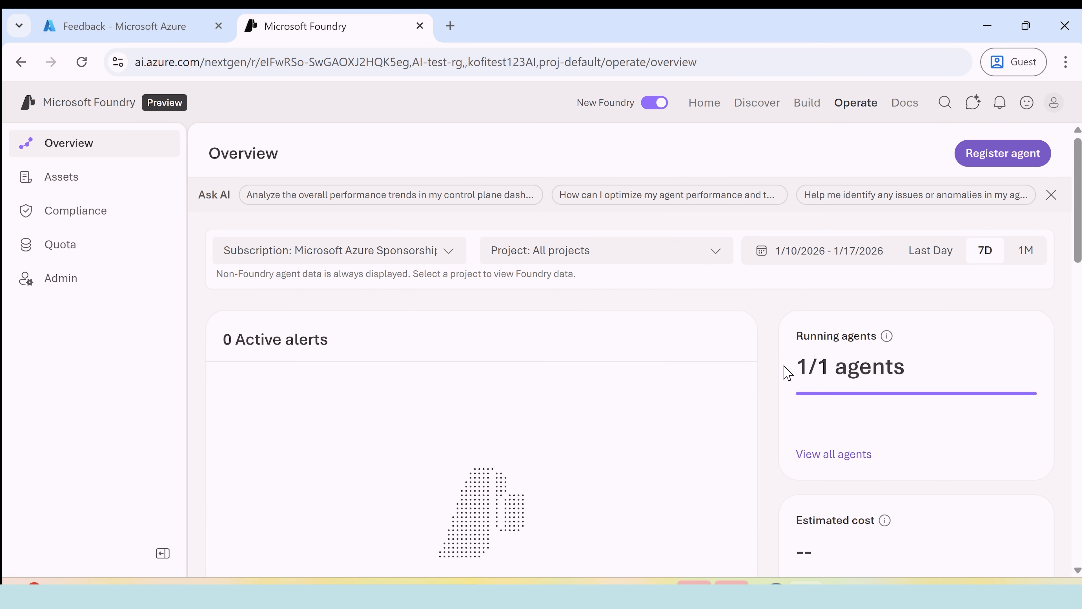
left_click_drag(794, 367, 830, 367)
scroll(565, 343, "down", 2)
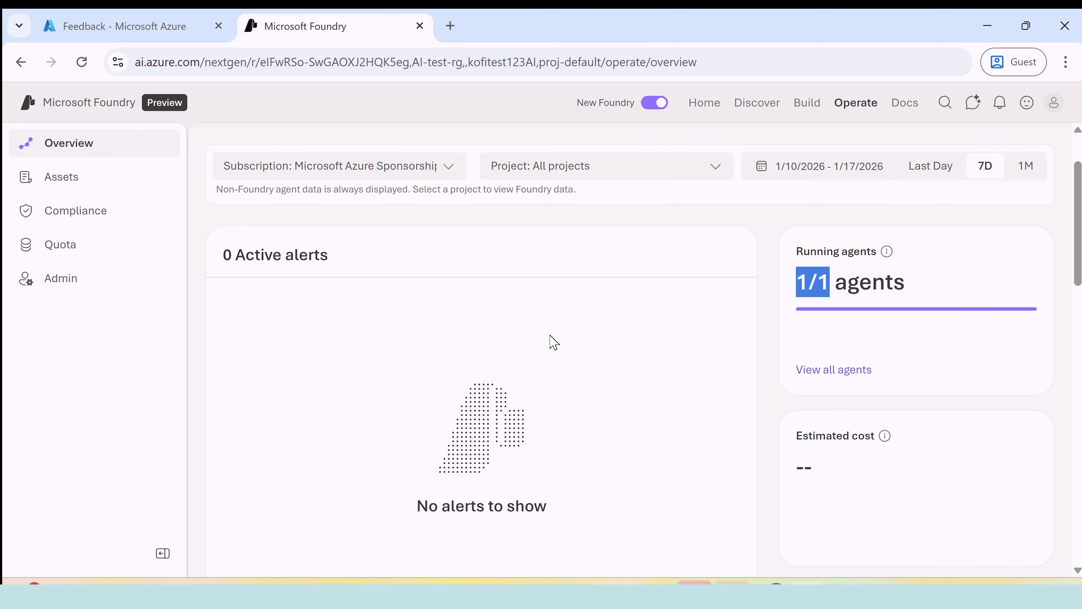
scroll(408, 283, "up", 2)
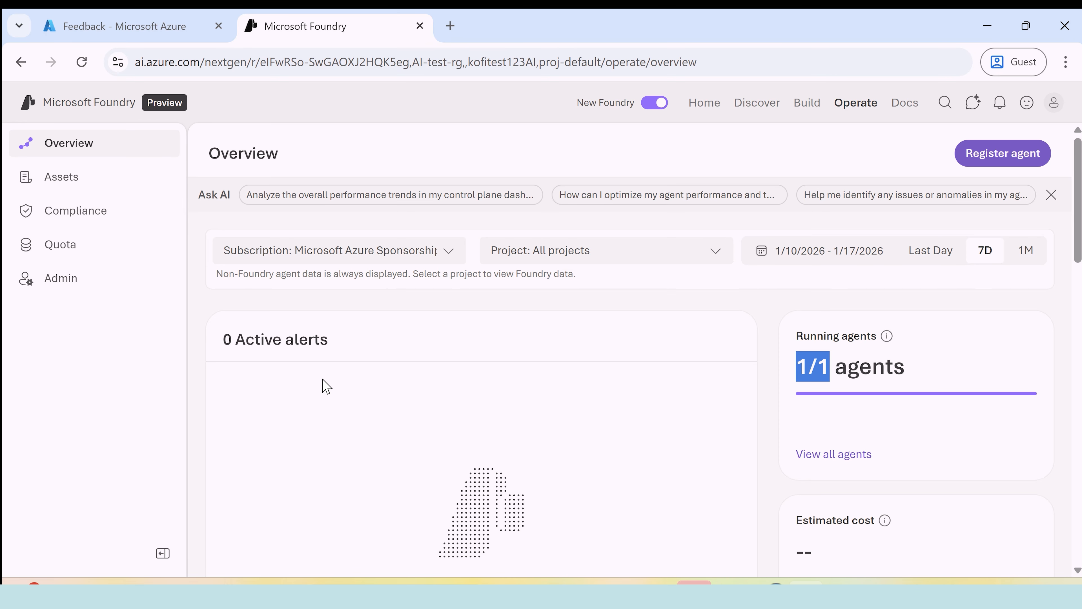
scroll(327, 386, "down", 3)
left_click_drag(808, 351, 832, 351)
Examine the agent success rate and token usage figures in the Operate overview
scroll(832, 351, "down", 3)
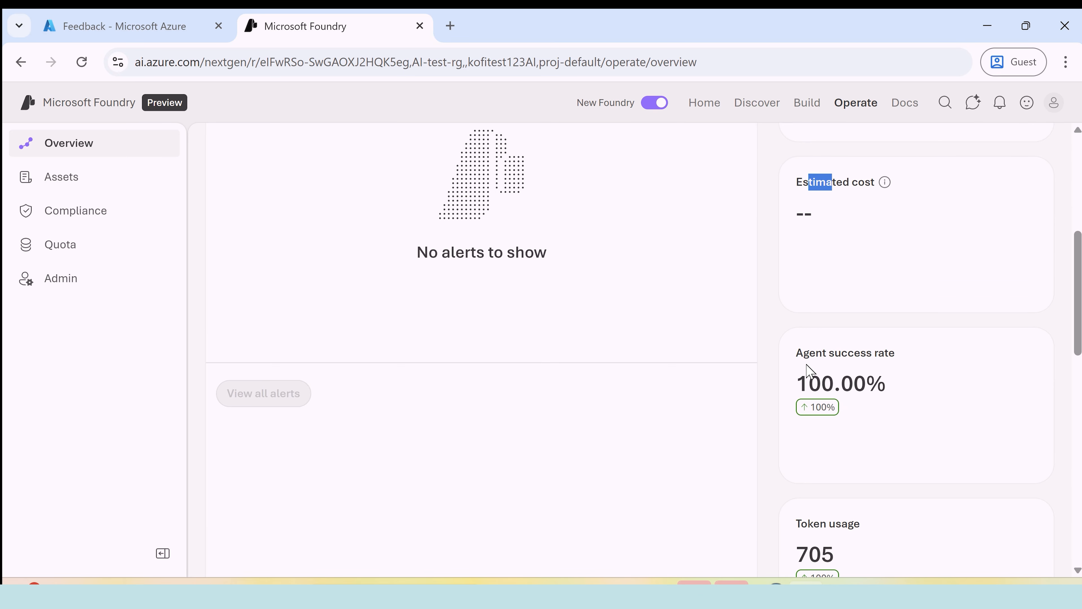
left_click_drag(804, 352, 885, 353)
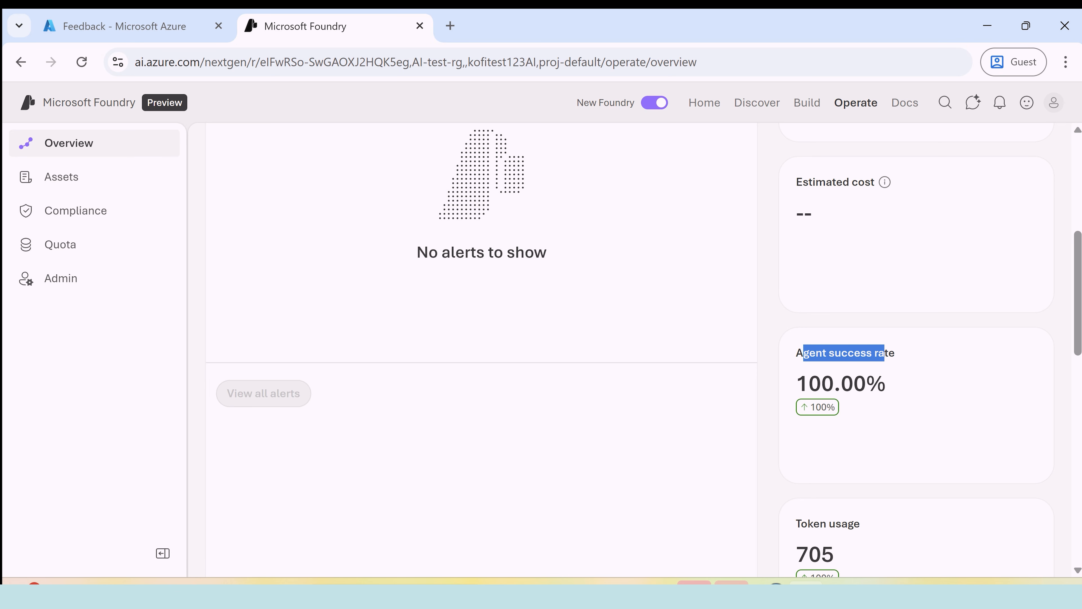
scroll(826, 346, "down", 2)
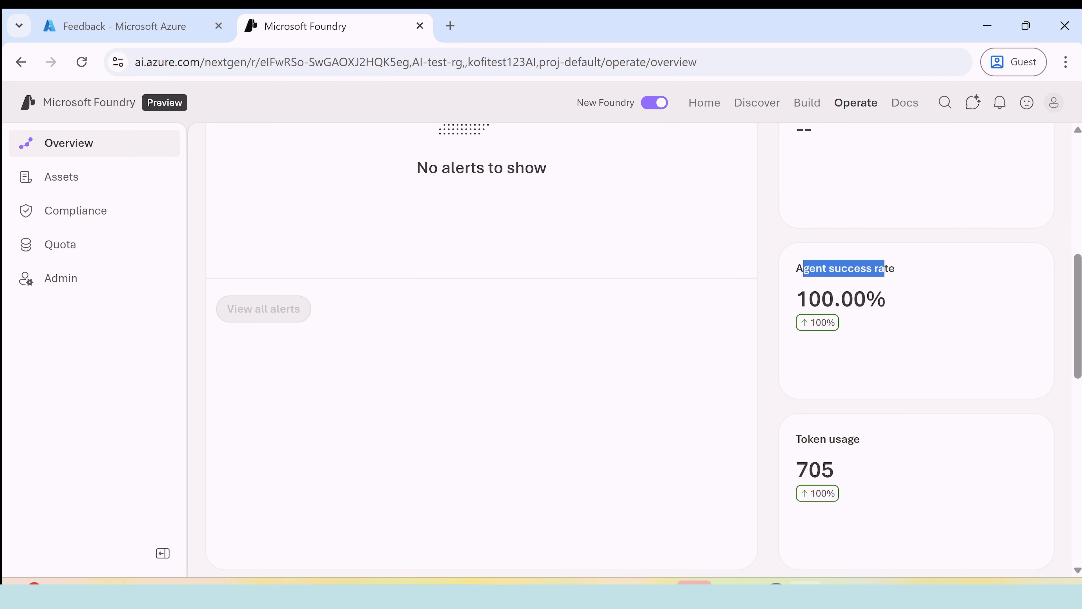
left_click_drag(809, 299, 821, 299)
scroll(836, 316, "down", 1)
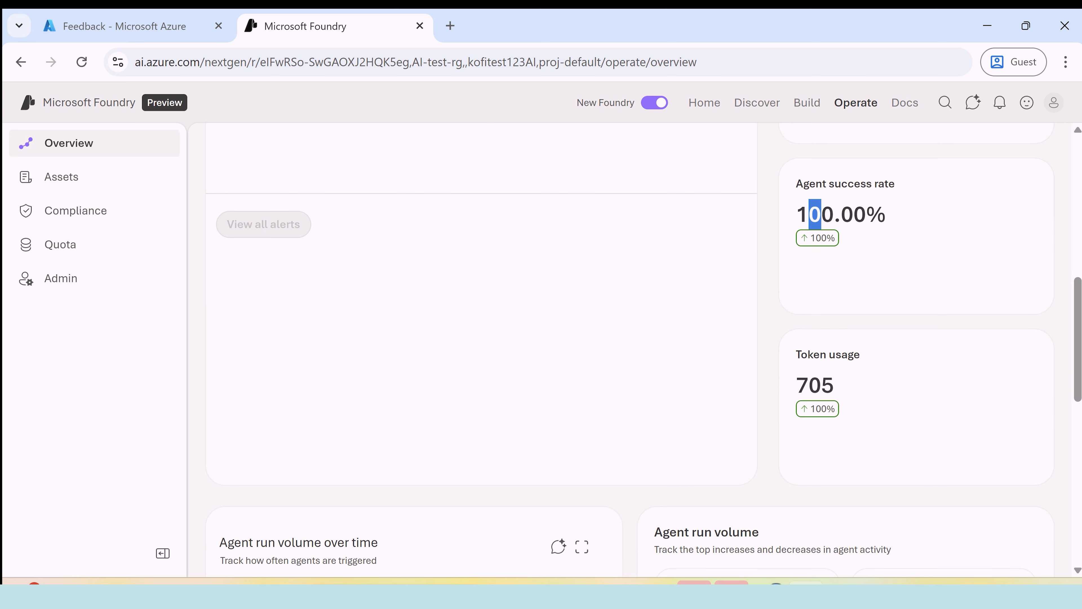
left_click_drag(801, 354, 827, 355)
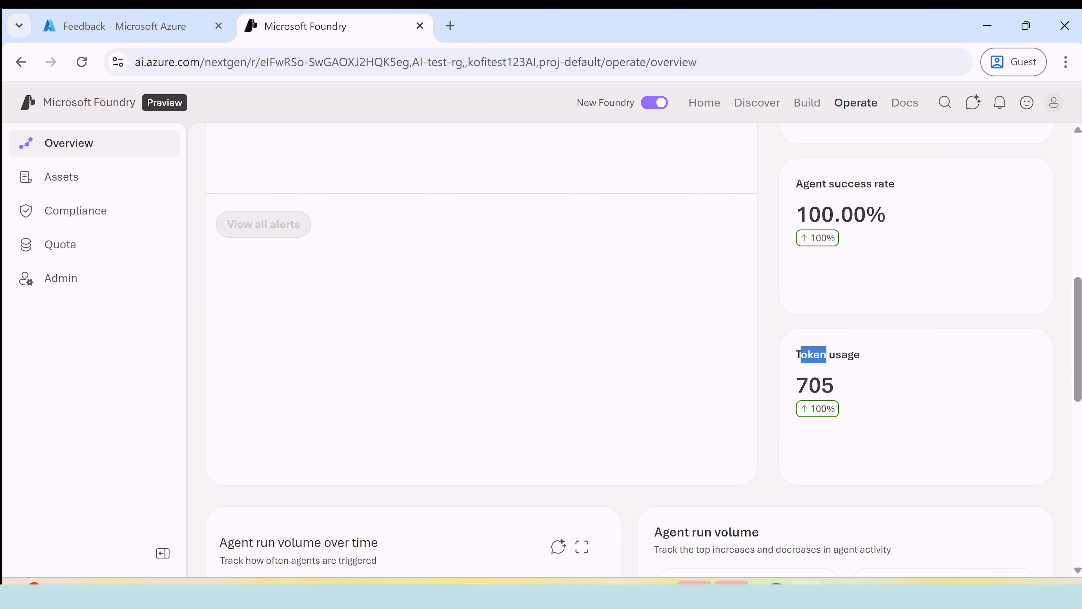
Examine the run volume and success rate charts and their top increases and decreases for coffee-agent
scroll(645, 374, "down", 2)
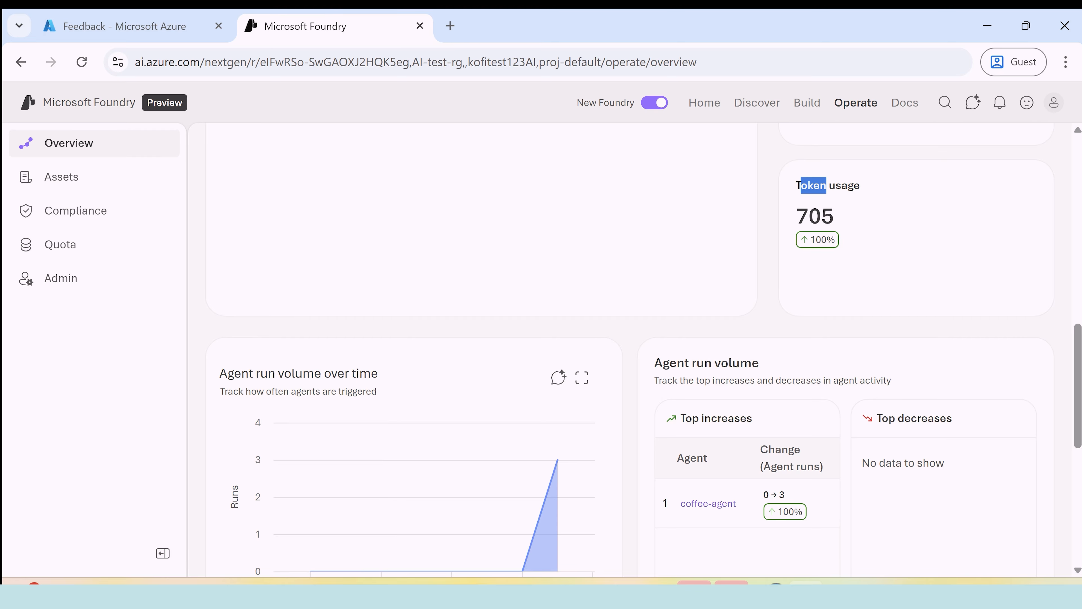
scroll(635, 350, "down", 1)
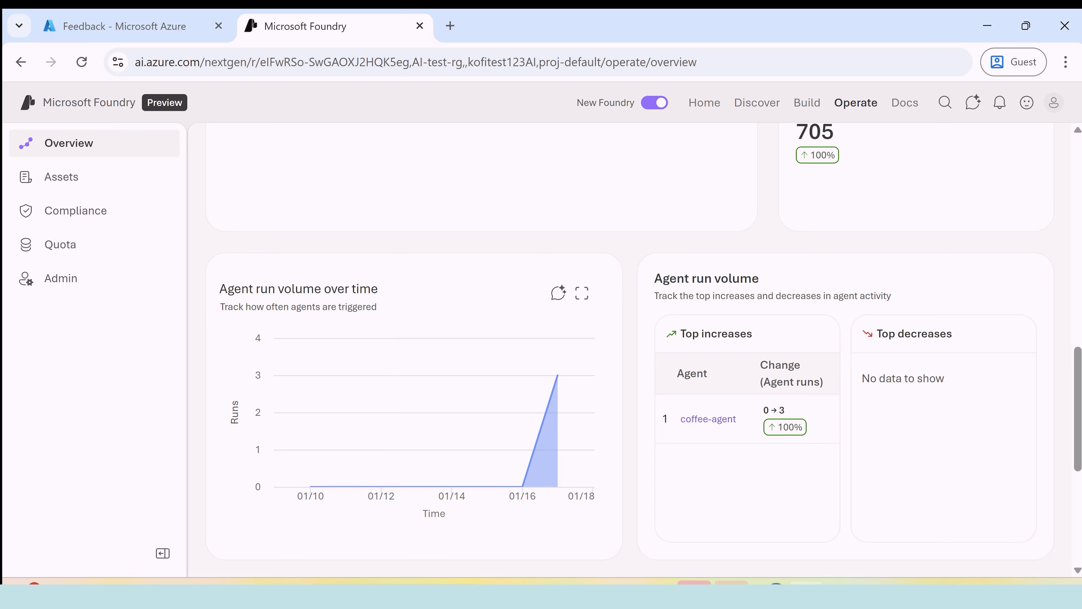
scroll(800, 392, "down", 2)
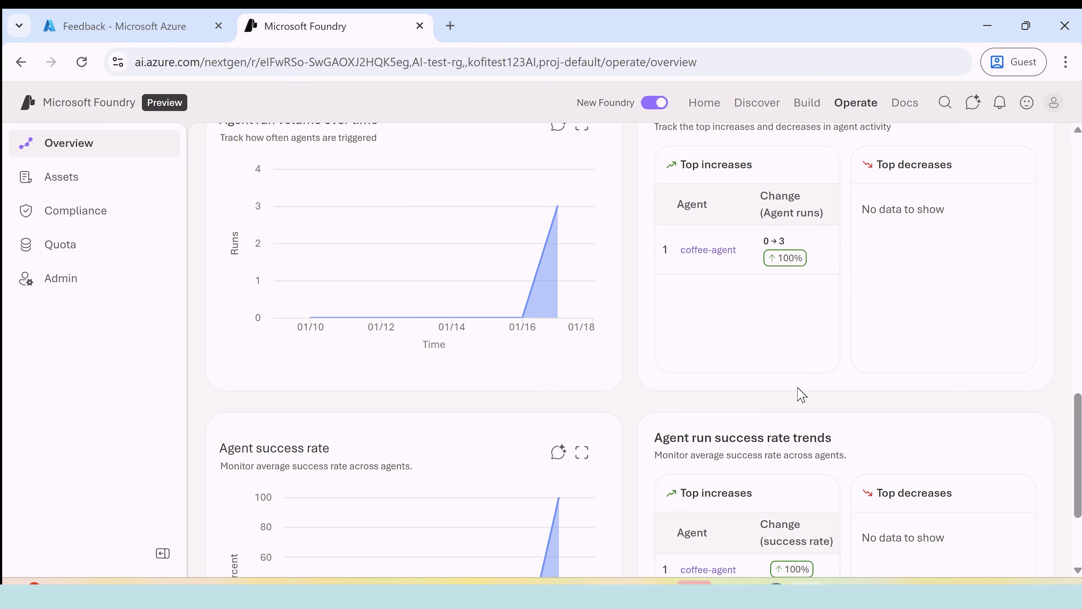
scroll(802, 395, "down", 2)
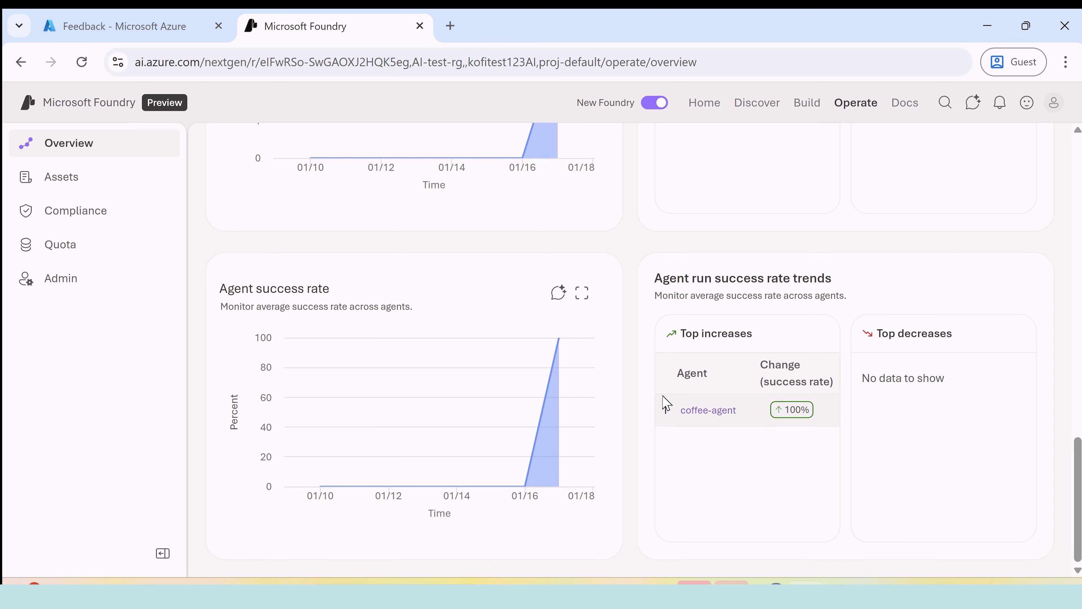
scroll(315, 379, "up", 5)
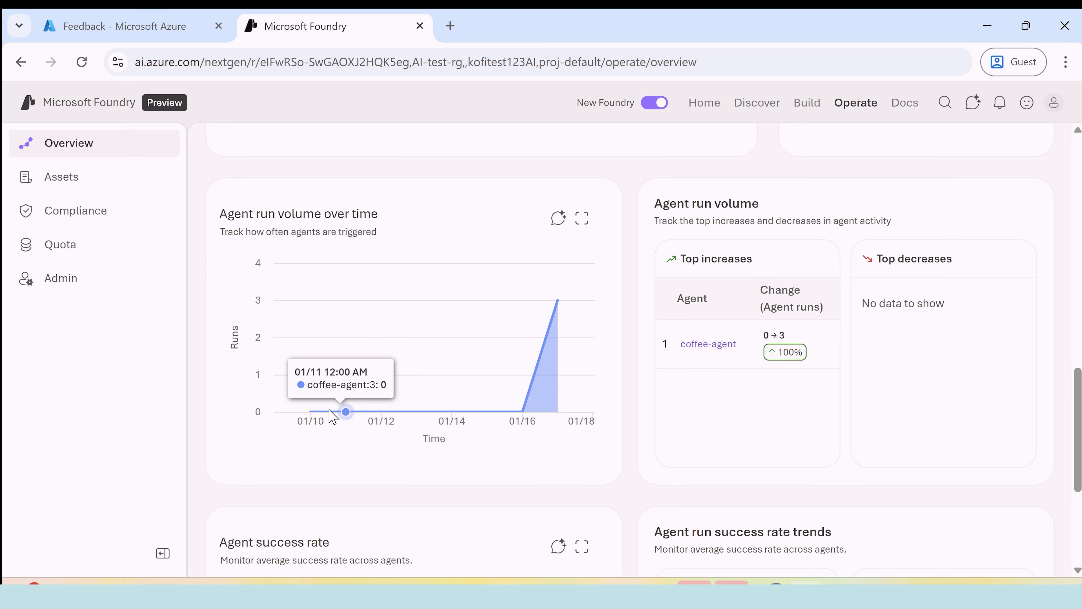
Review the agents, models and tools listed in the Operate assets across all projects
left_click(58, 188)
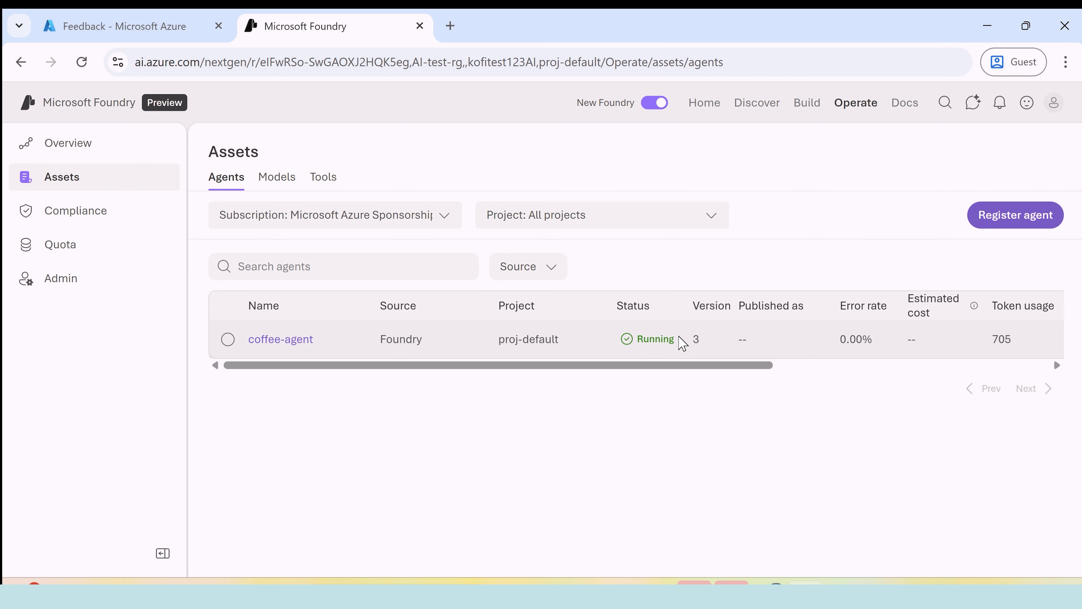
left_click_drag(625, 368, 485, 353)
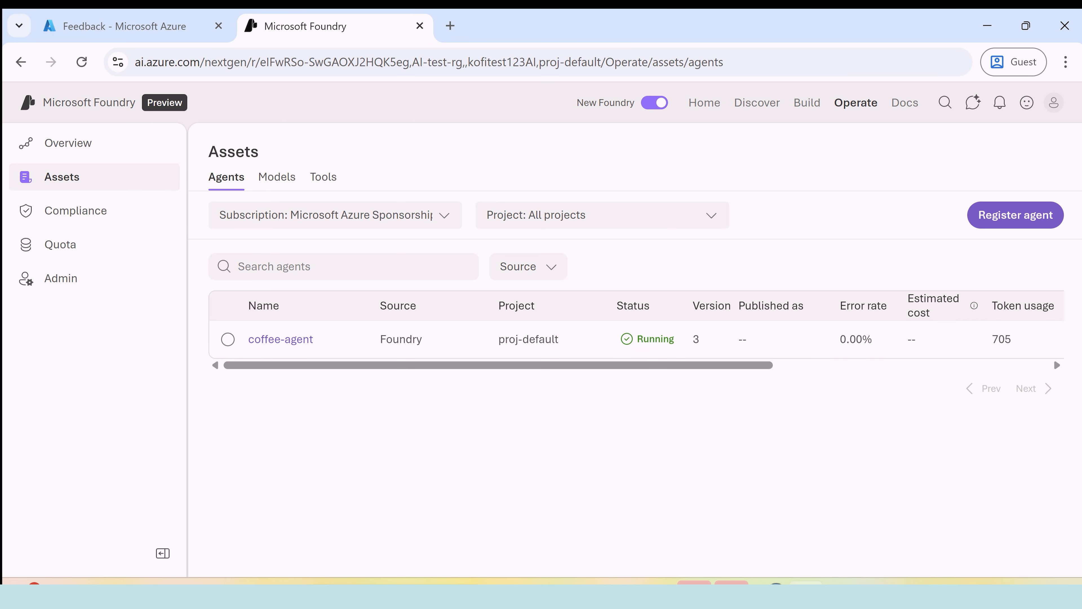
left_click(278, 178)
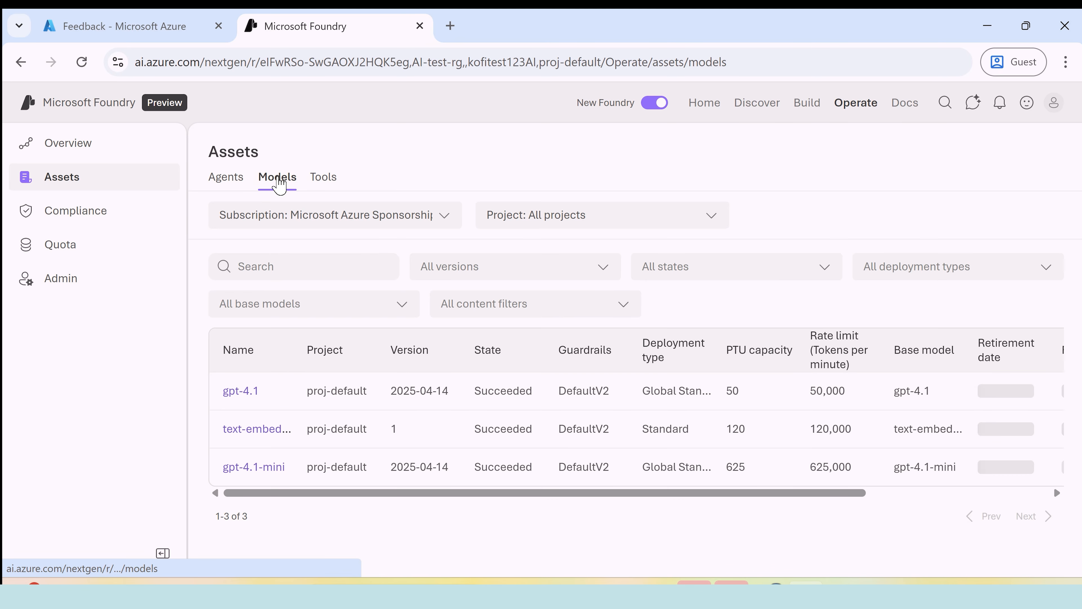
left_click(320, 184)
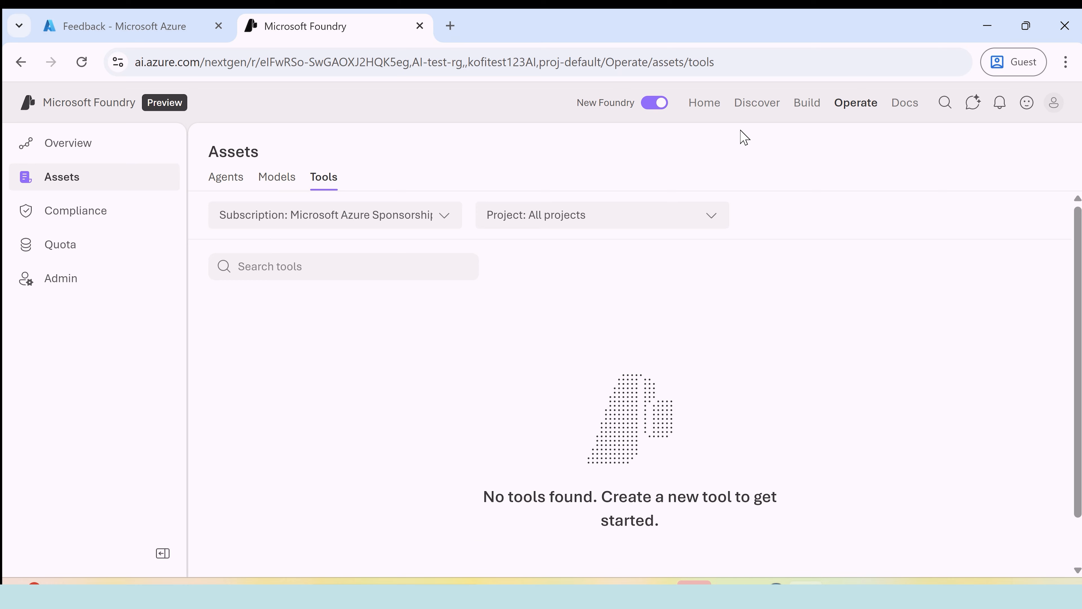
Open coffee-agent in Build, examine its response traces and return to its playground
left_click(808, 113)
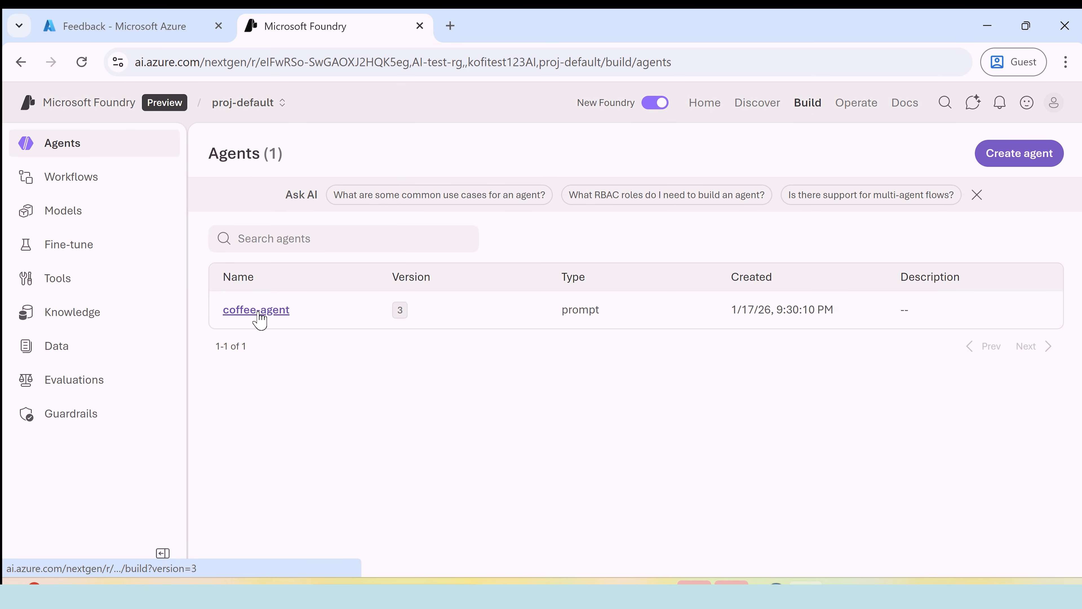
left_click(258, 314)
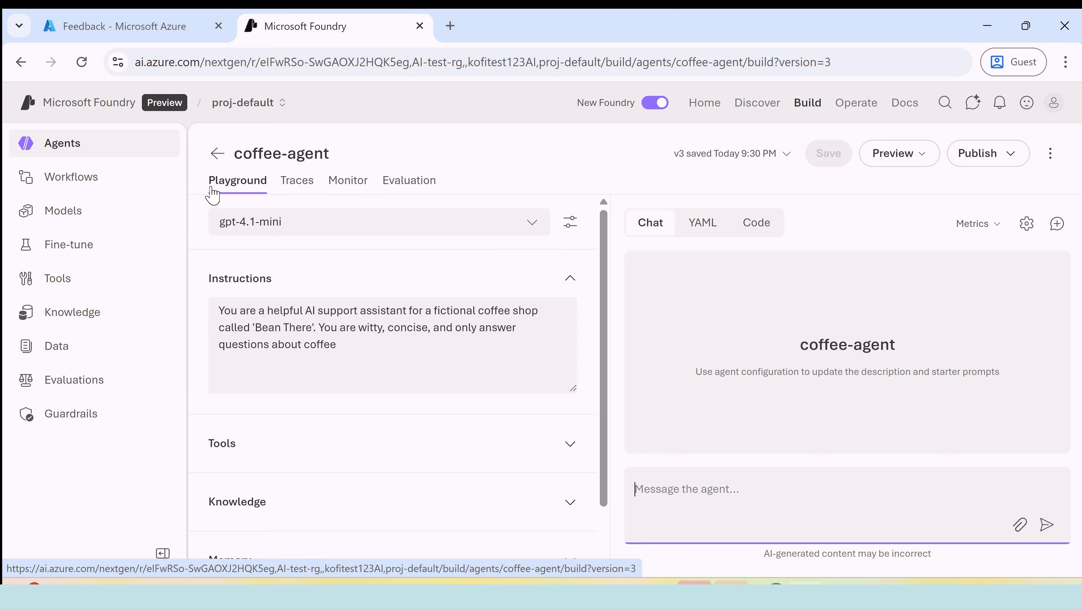
left_click(297, 188)
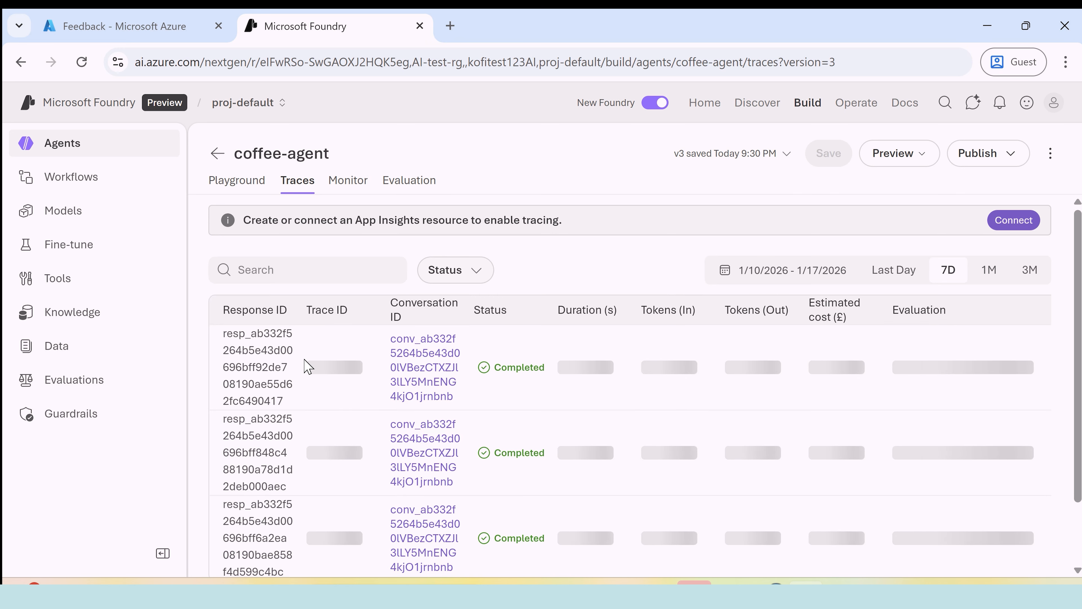
scroll(300, 369, "down", 3)
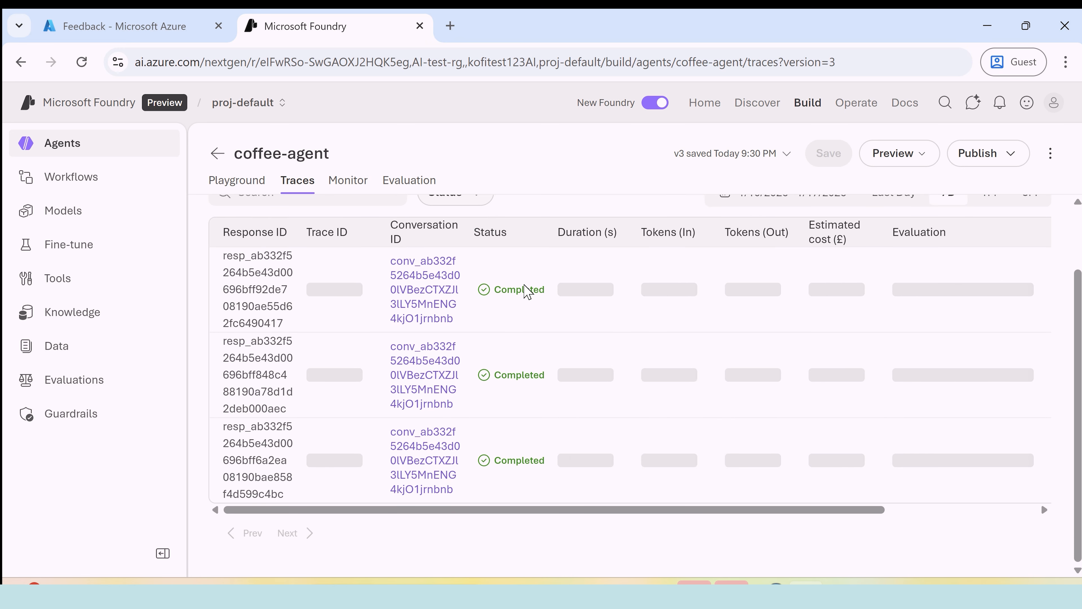
scroll(497, 356, "up", 3)
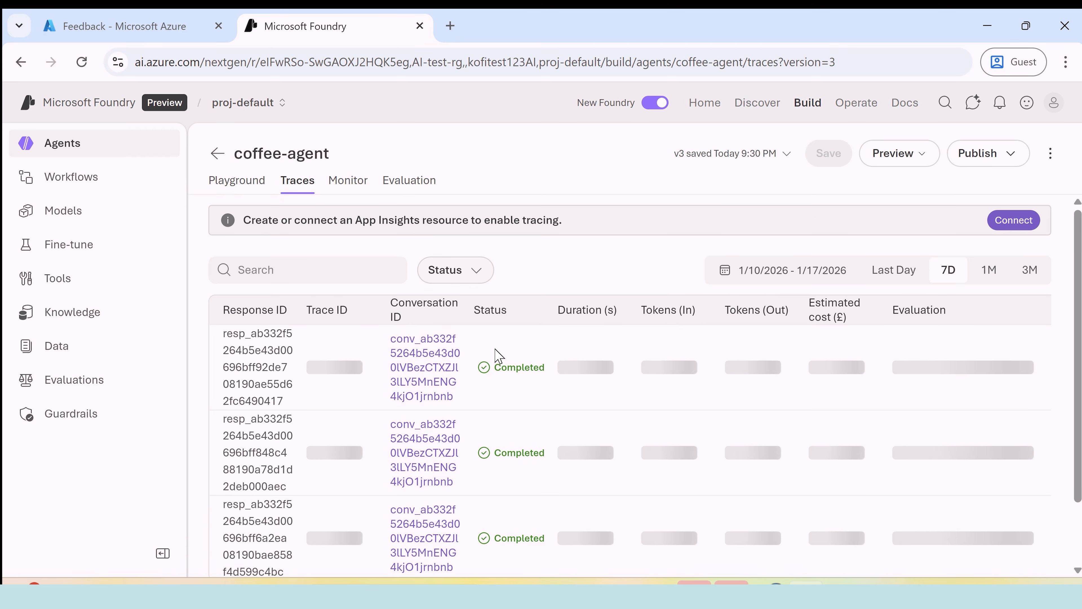
left_click(232, 188)
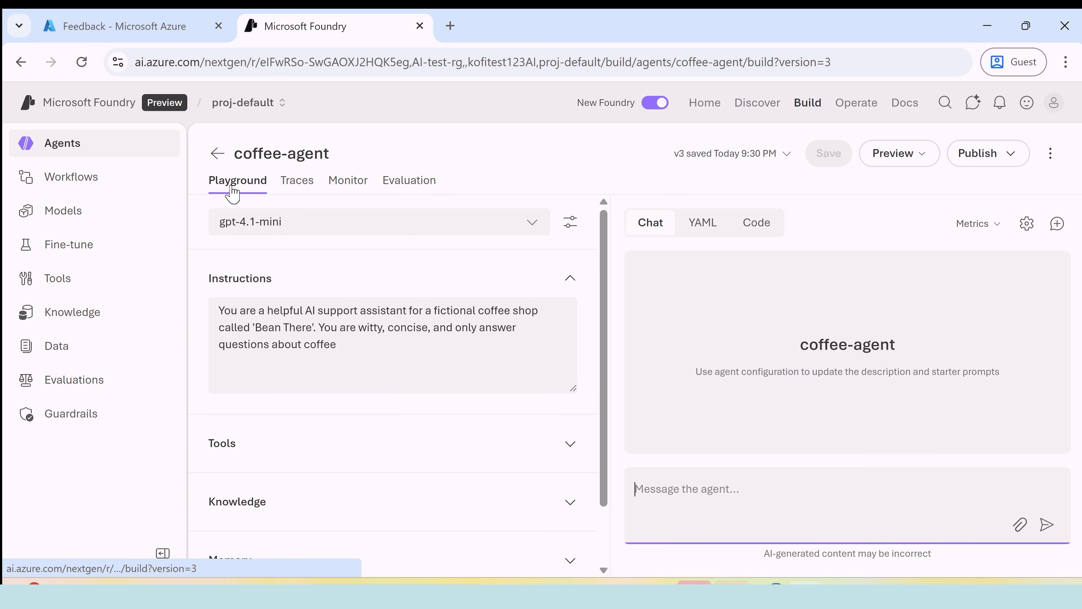